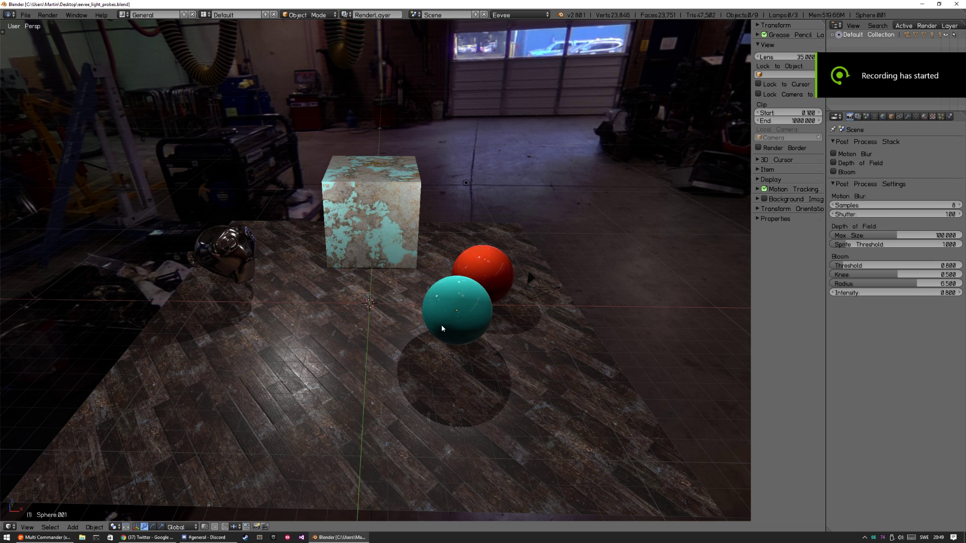
Step: Move the metallic monkey head closer to the textured cube and clear the selection
middle_click_drag(418, 375, 493, 339)
scroll(483, 350, "up", 2)
scroll(461, 372, "down", 1)
middle_click_drag(461, 371, 421, 354)
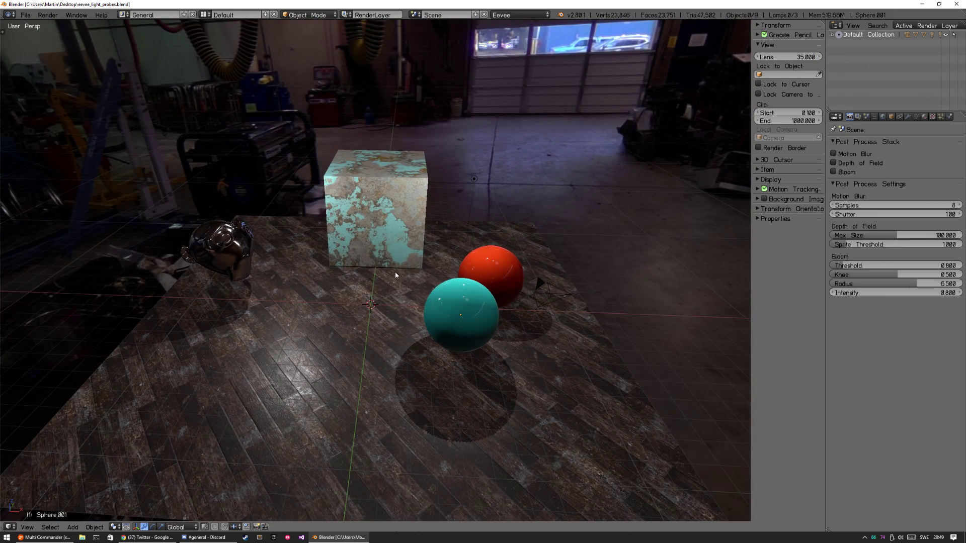
scroll(389, 310, "up", 1)
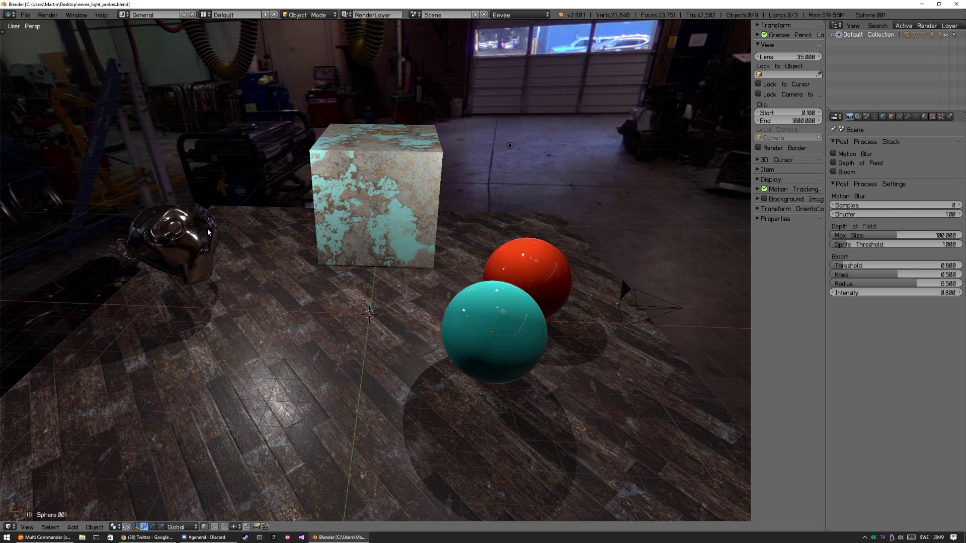
right_click(194, 269)
left_click_drag(192, 250, 278, 253)
key("a")
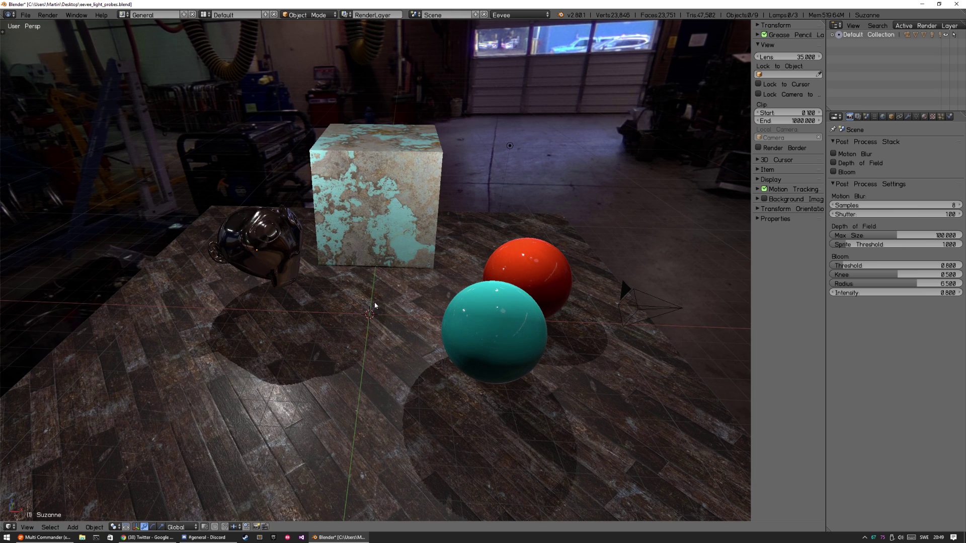
Step: Add a sphere light probe and raise it above the floor in front of the cube
key("shift+a")
mouse_move(375, 406)
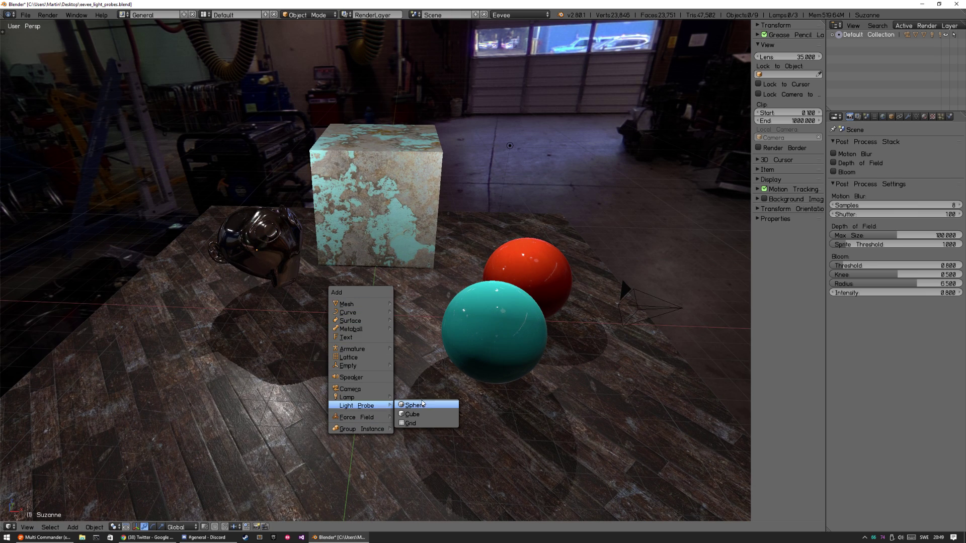
left_click(431, 405)
left_click_drag(370, 295, 370, 256)
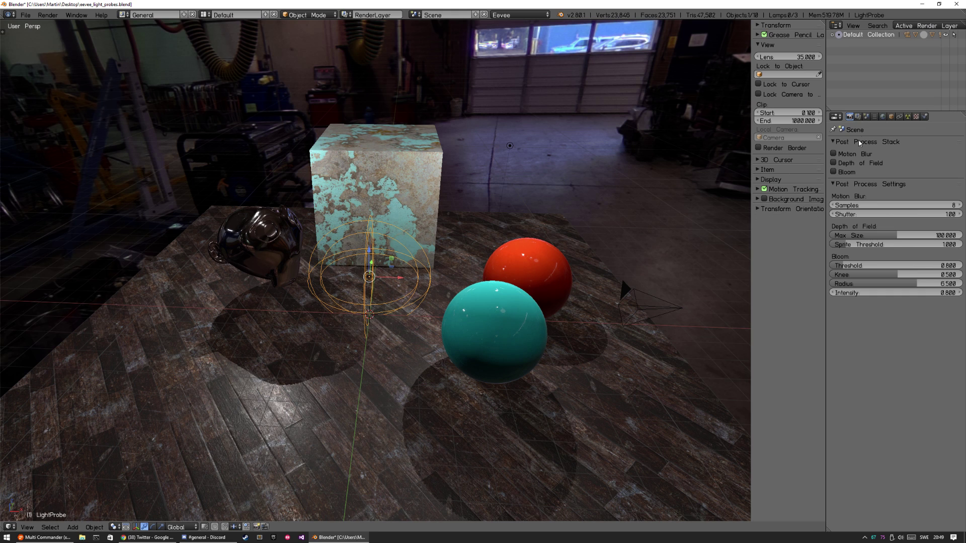
Step: Set the sphere probe's influence radius to 12.4 and its falloff to 0.293
left_click(908, 118)
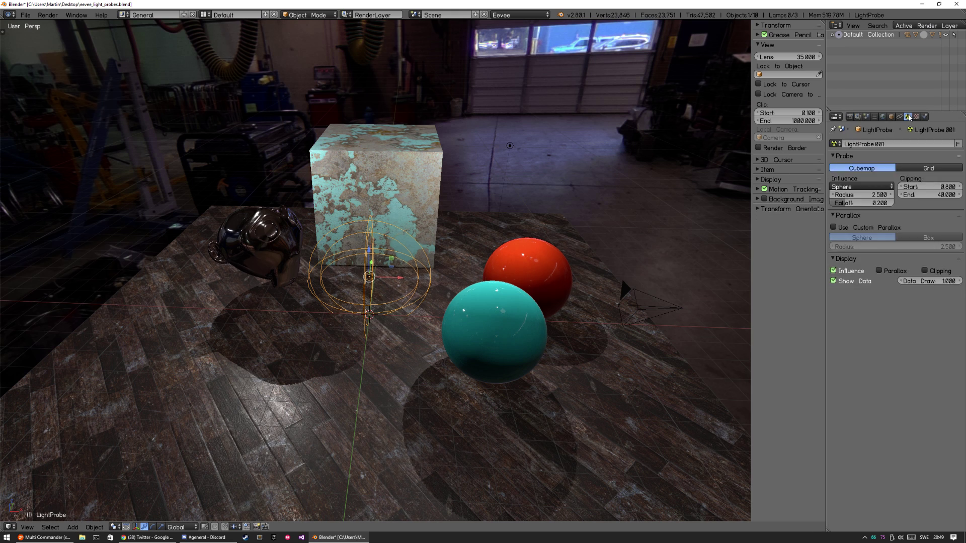
left_click_drag(847, 195, 872, 204)
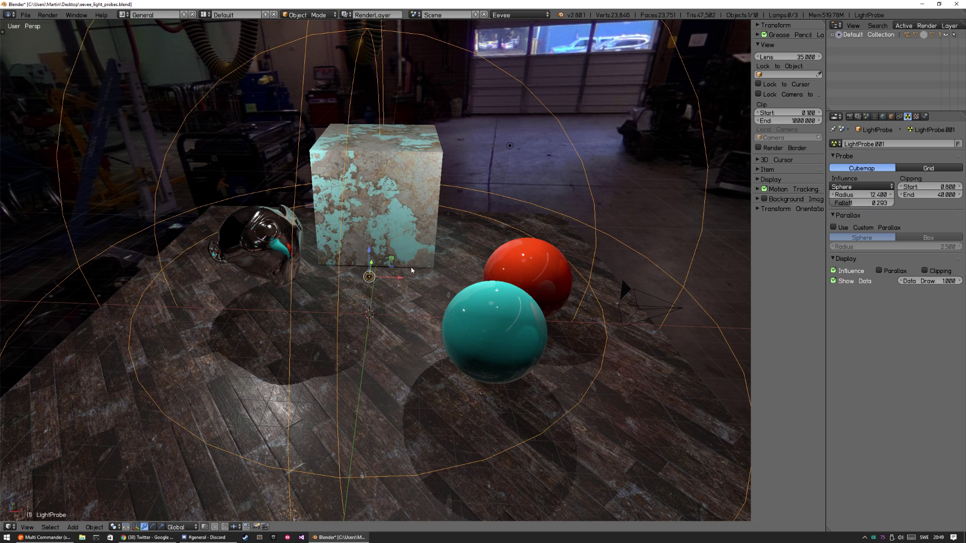
scroll(407, 286, "up", 4)
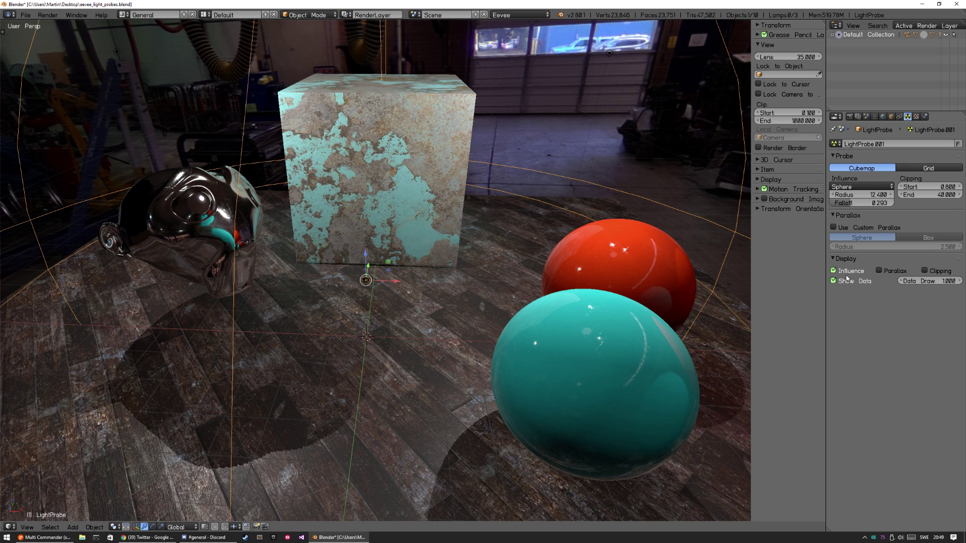
Step: Toggle the sphere probe's data preview and set its data display size to 4
left_click(847, 284)
left_click(852, 284)
left_click(942, 282)
type("4")
key("Return")
scroll(438, 309, "up", 4)
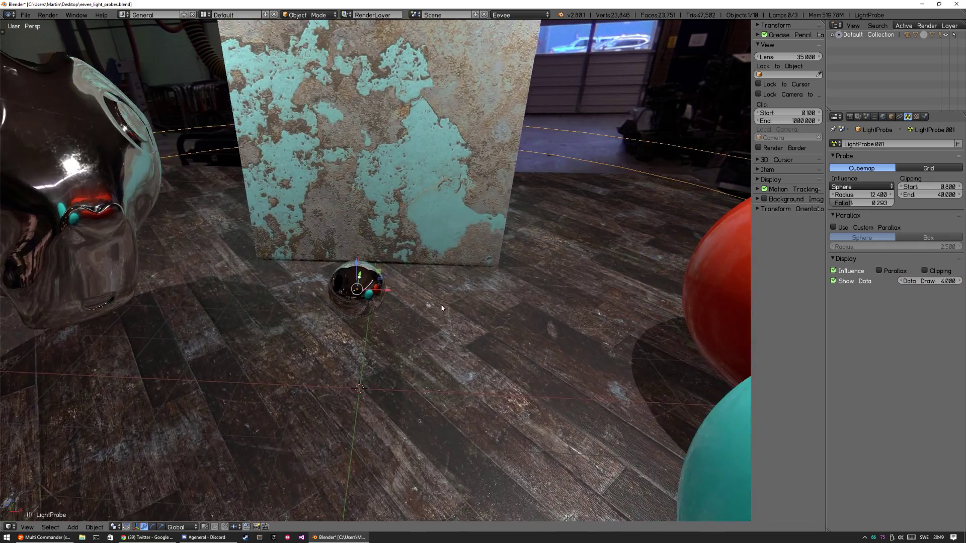
Step: Inspect the sphere probe's reflection preview from several angles and turn off its data display
middle_click_drag(442, 306, 402, 314)
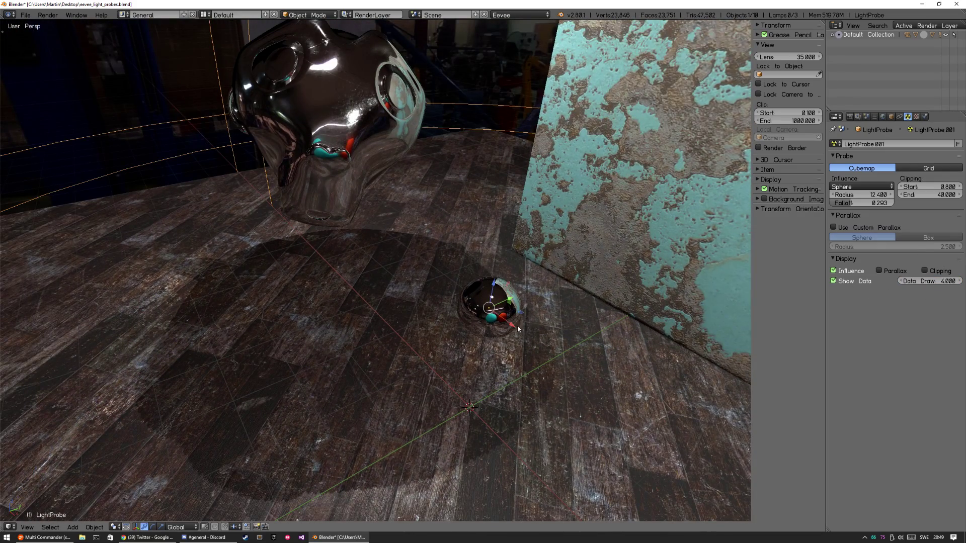
middle_click_drag(517, 325, 384, 242)
middle_click_drag(447, 274, 468, 322)
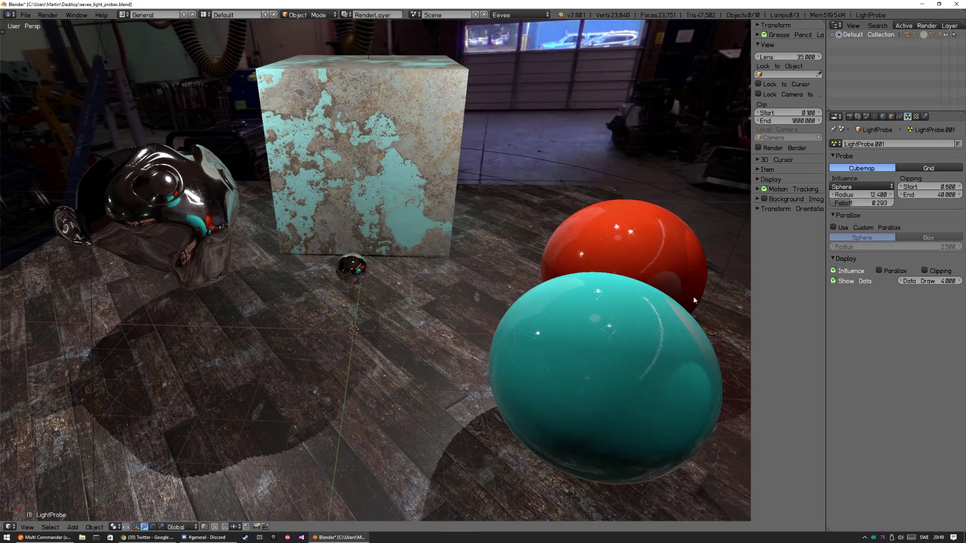
left_click(834, 281)
left_click(843, 282)
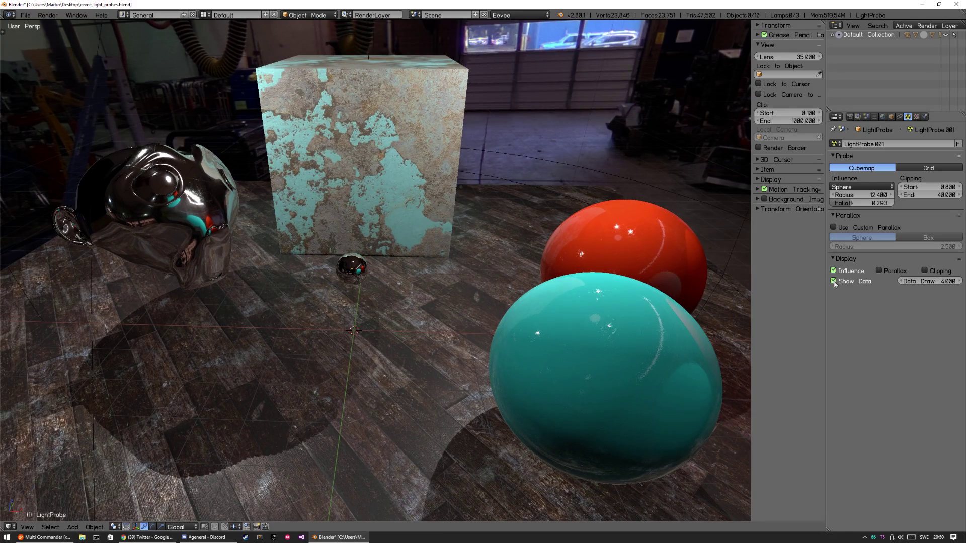
middle_click_drag(394, 279, 426, 331)
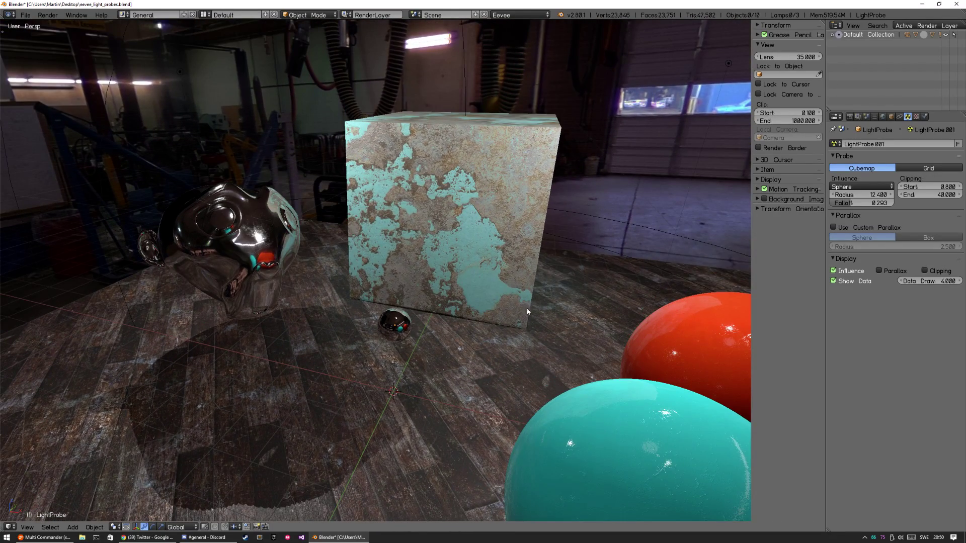
left_click(860, 284)
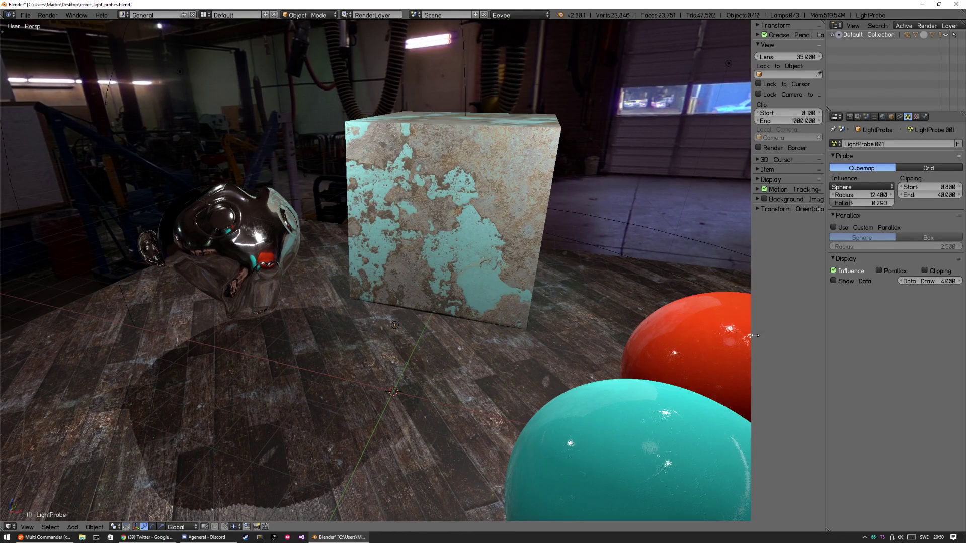
Step: Add a grid light probe and scale it up to reach from the monkey head to the teal sphere
scroll(452, 316, "down", 6)
key("a")
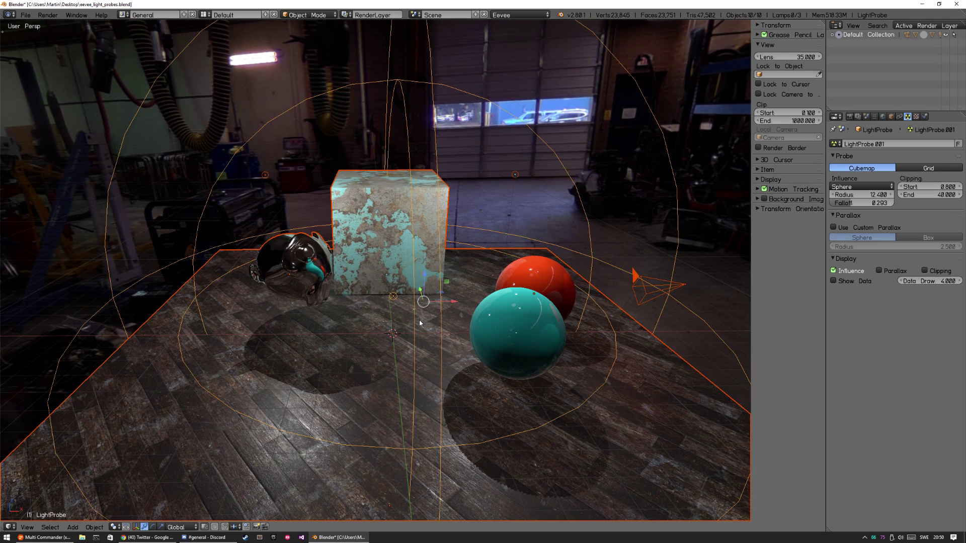
key("a")
key("shift+a")
mouse_move(418, 317)
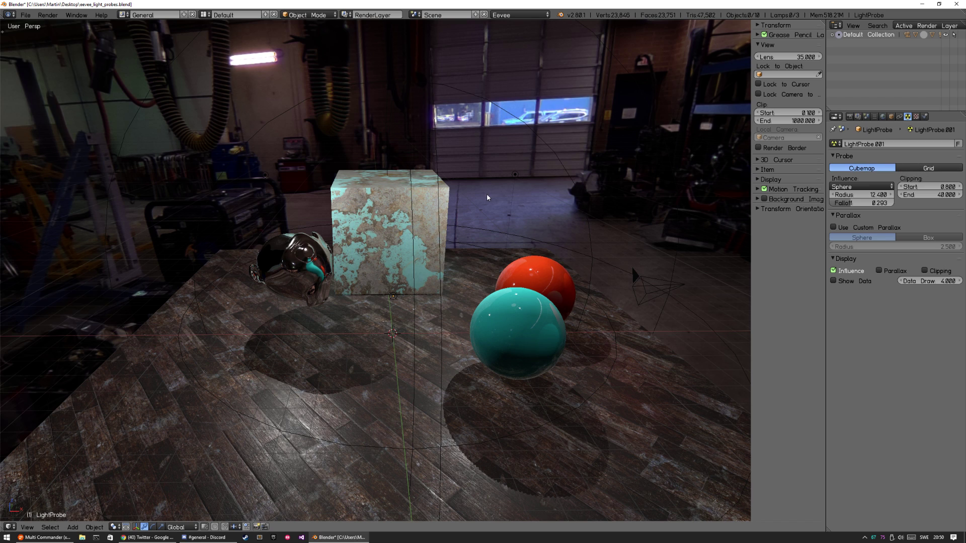
key("shift+a")
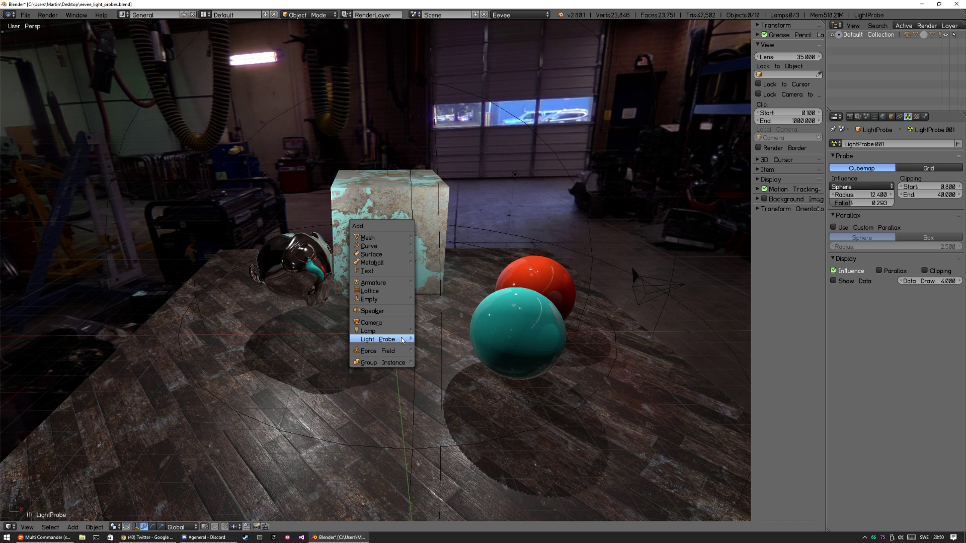
mouse_move(400, 339)
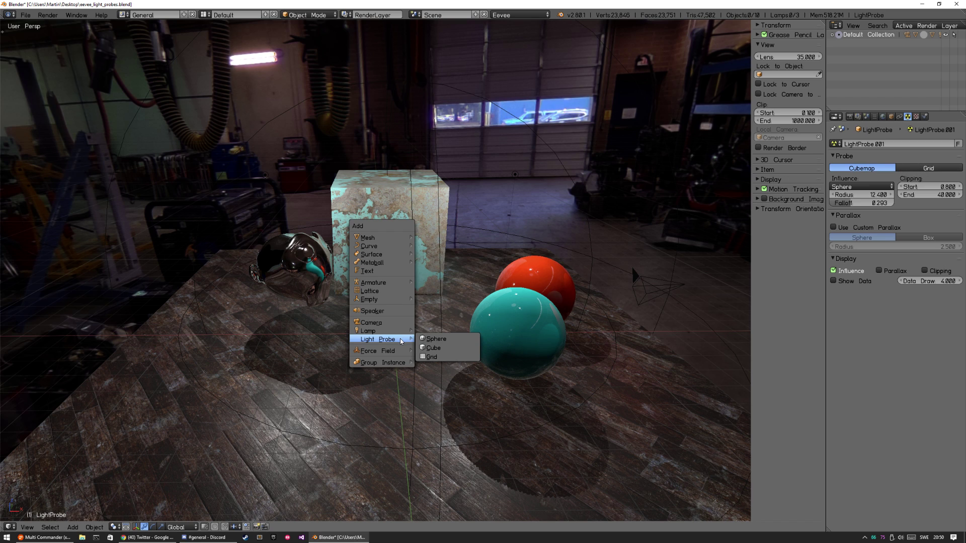
left_click(431, 357)
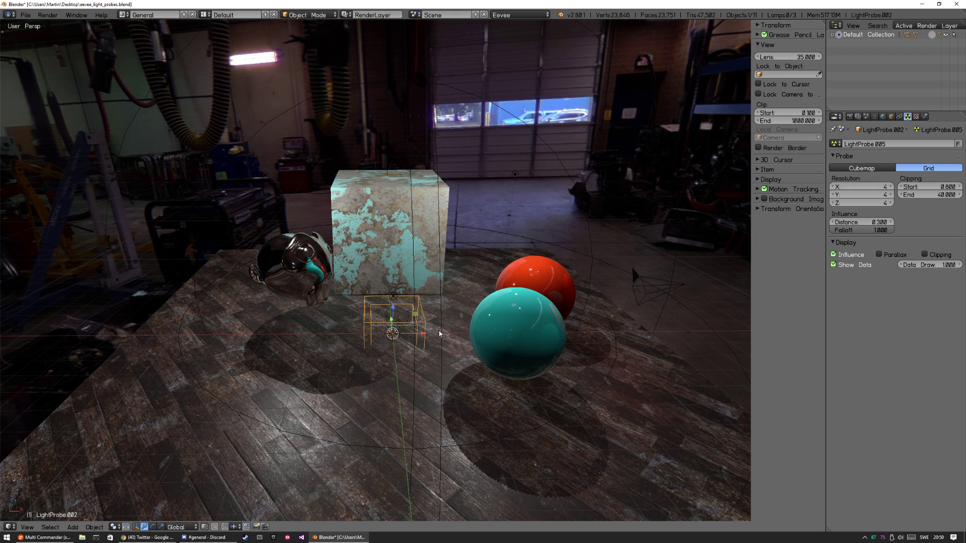
key("s")
left_click(521, 320)
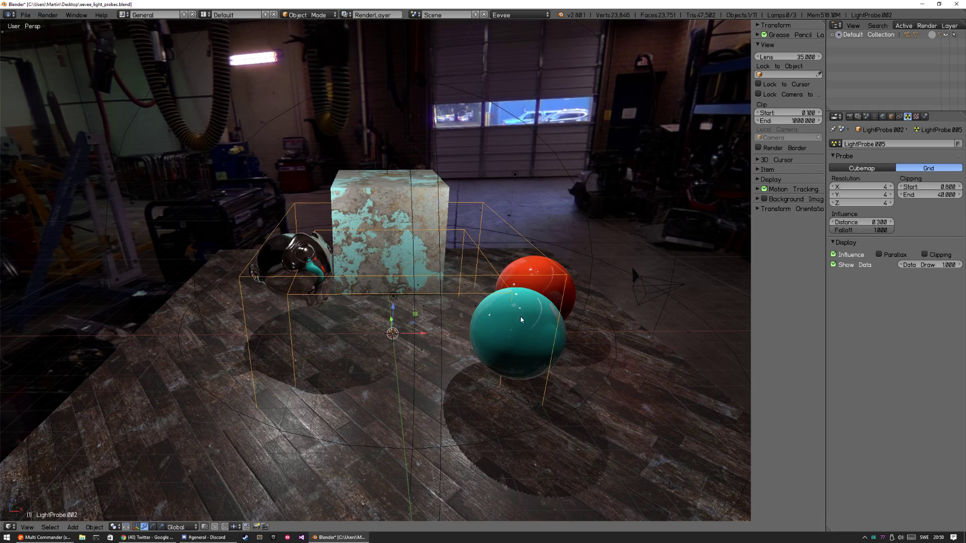
Step: Raise the grid probe along Z above the floor and scale its height down to about 0.45
middle_click_drag(512, 339, 462, 328)
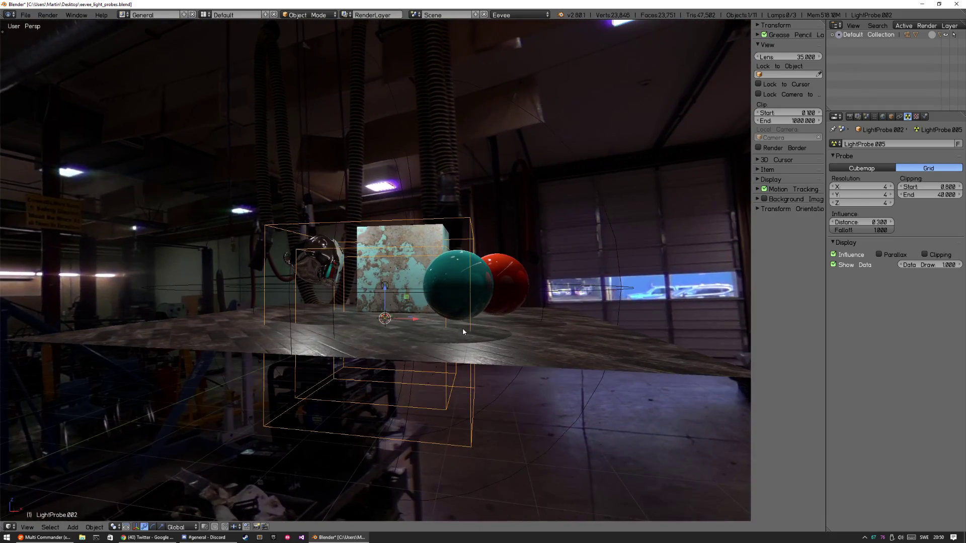
key("g")
key("z")
left_click(479, 254)
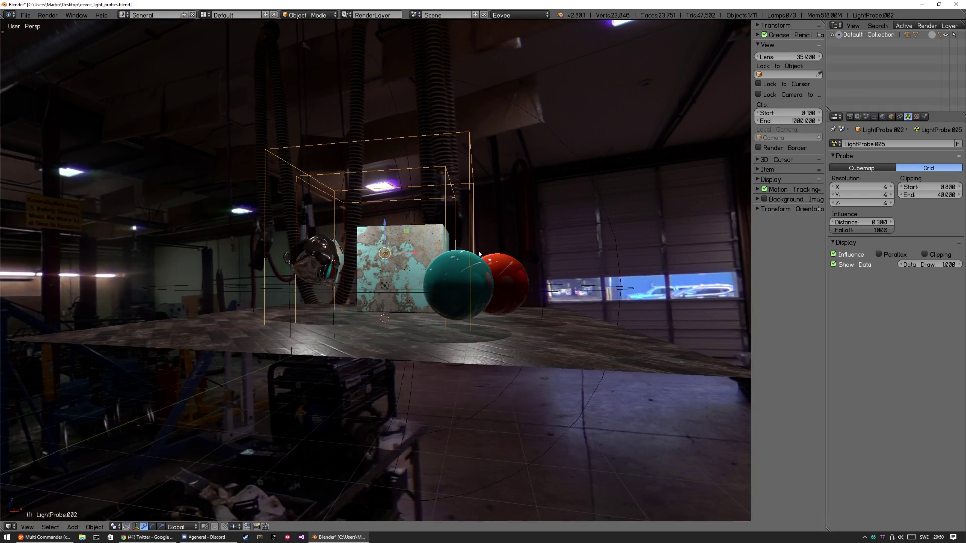
middle_click_drag(479, 254, 609, 180)
key("s")
key("z")
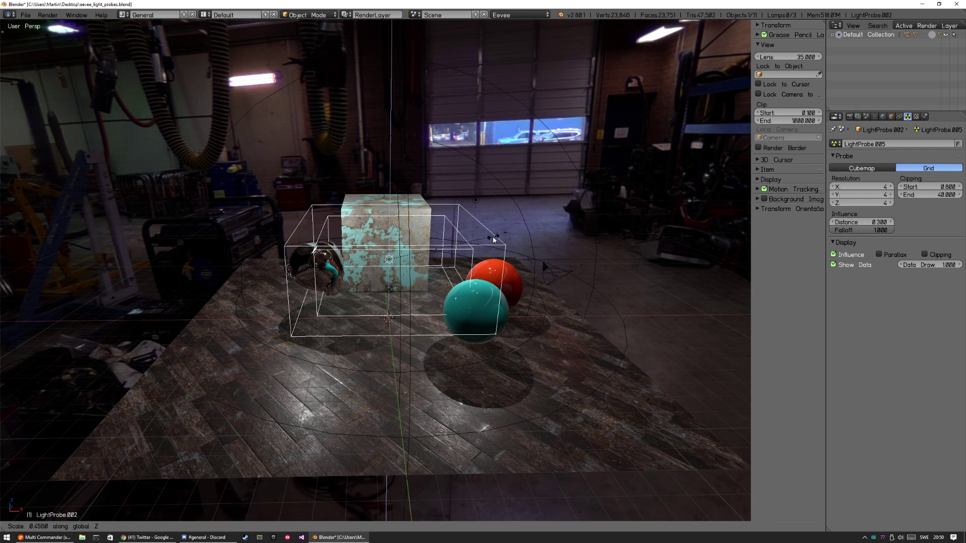
left_click(493, 239)
Step: Set the grid probe's Z resolution to 3
left_click(862, 203)
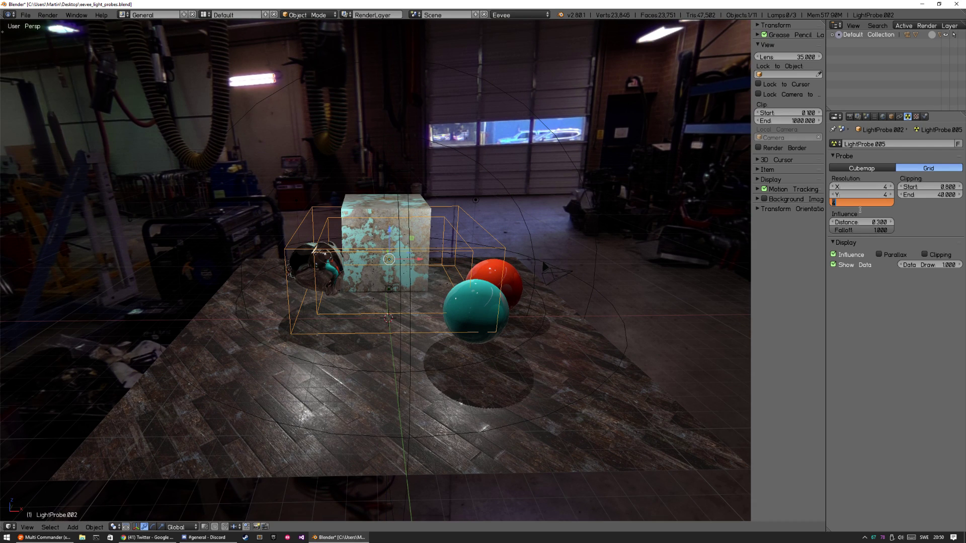
type("3")
key("Return")
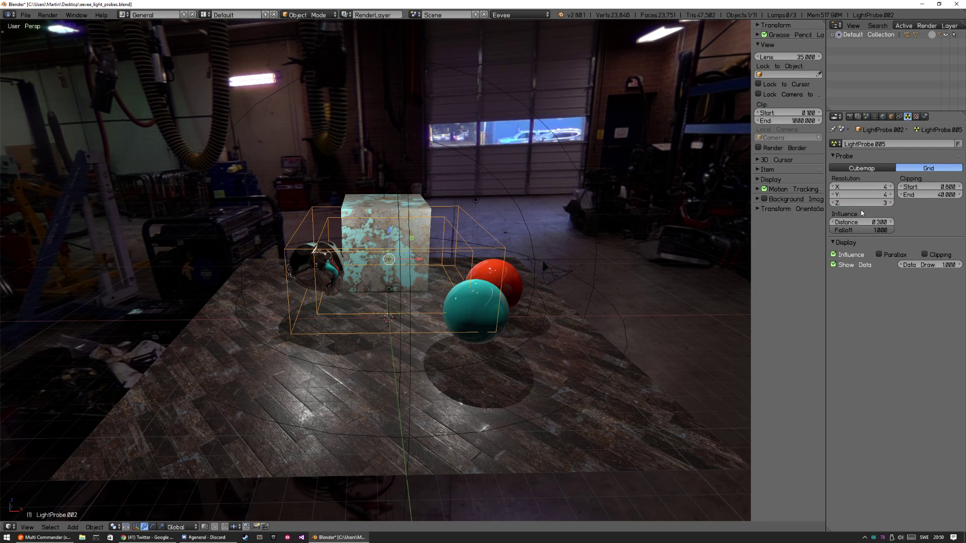
Step: Reposition the grid probe along Y and Z near the floor and scale it up to surround all the objects
key("g")
key("z")
left_click(387, 260)
key("g")
key("y")
left_click(394, 247)
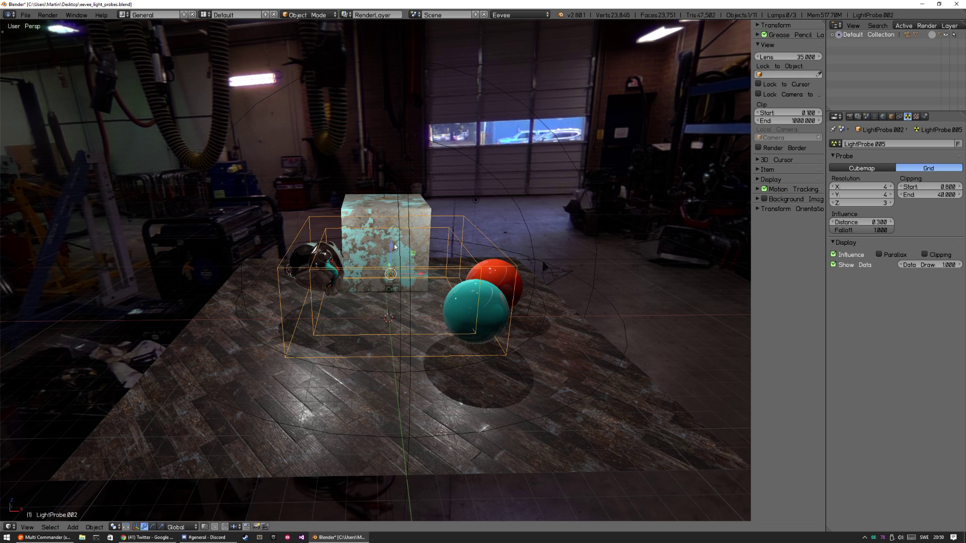
key("g")
key("z")
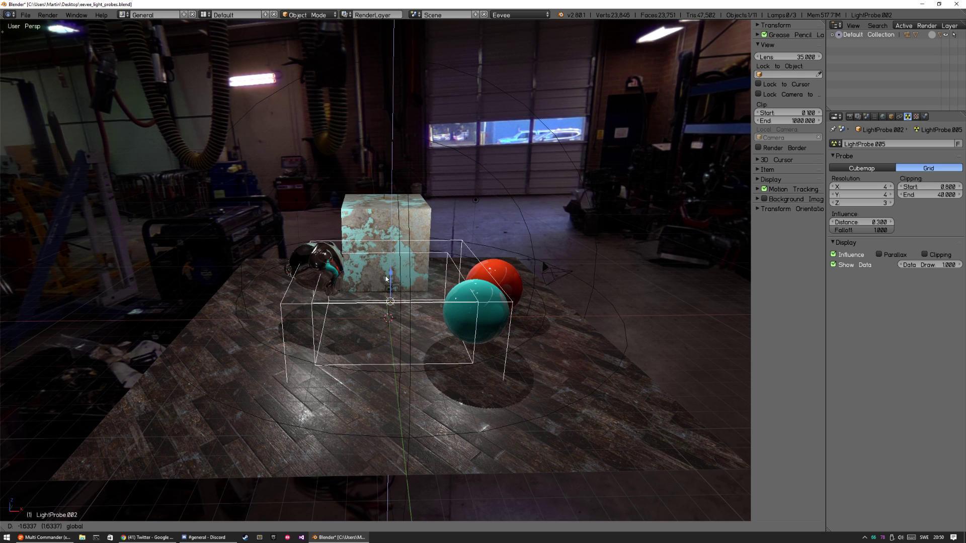
left_click(389, 274)
key("s")
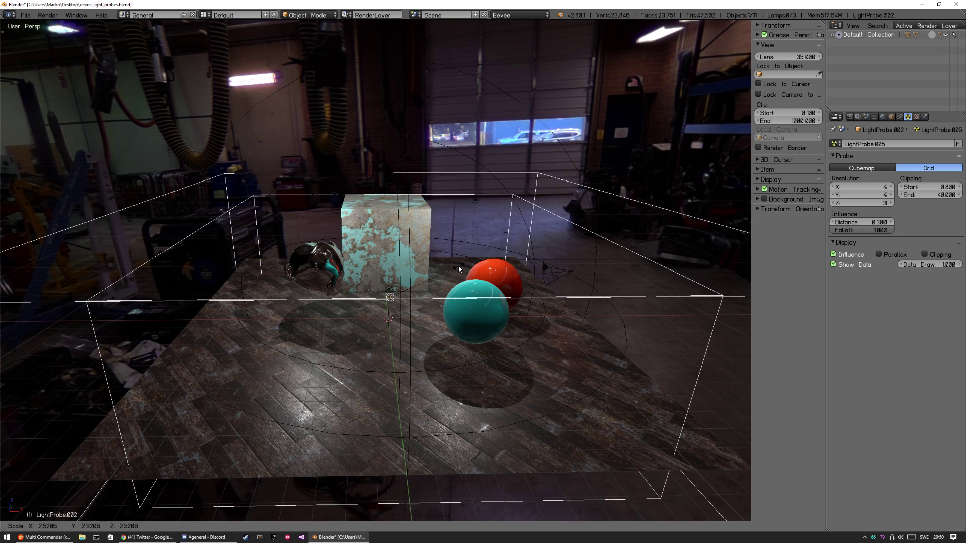
left_click(456, 274)
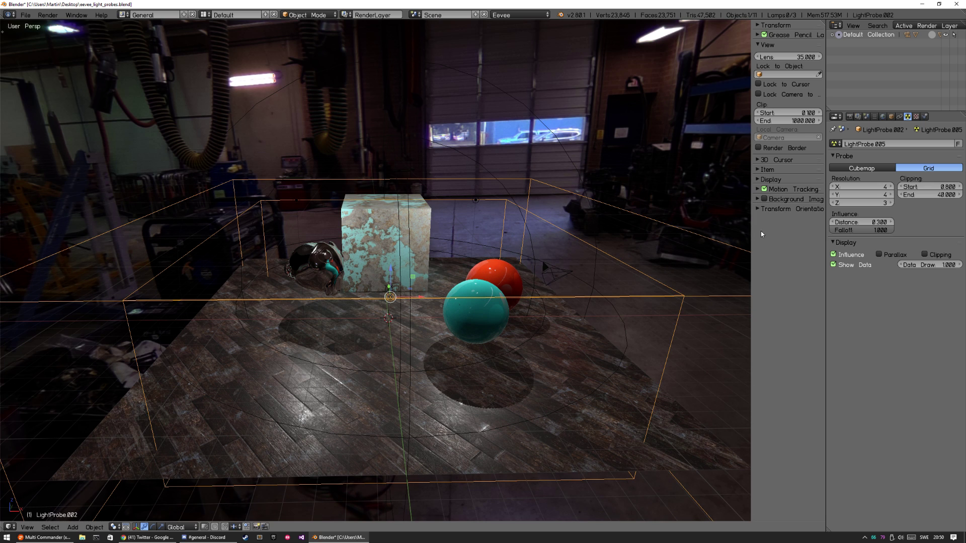
Step: Toggle the grid probe's data preview and set its data display size to 4
left_click(839, 266)
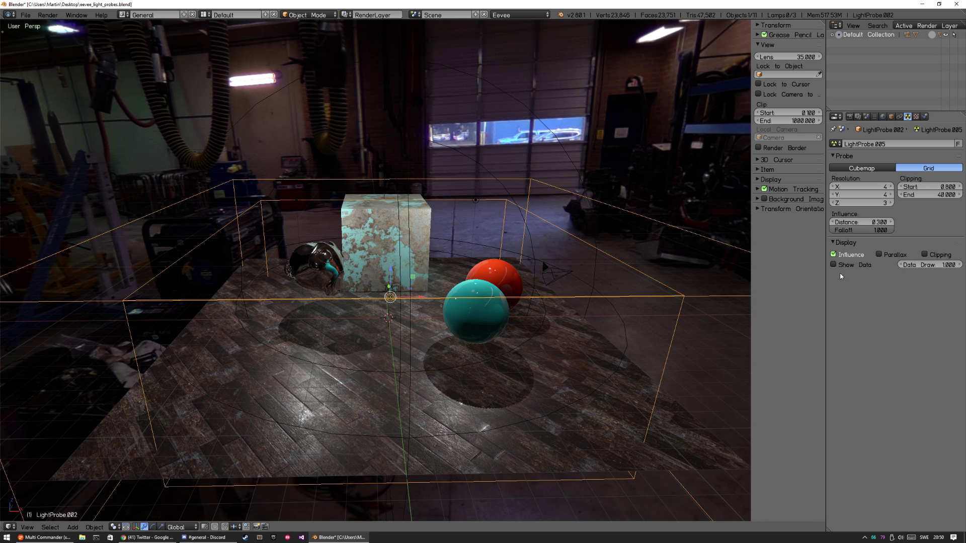
left_click(842, 266)
left_click(926, 265)
type("4")
key("Return")
Step: Set the grid probe's Z resolution to 4
middle_click_drag(498, 302, 497, 221)
scroll(495, 274, "up", 4)
scroll(493, 226, "down", 2)
middle_click_drag(385, 358, 530, 324)
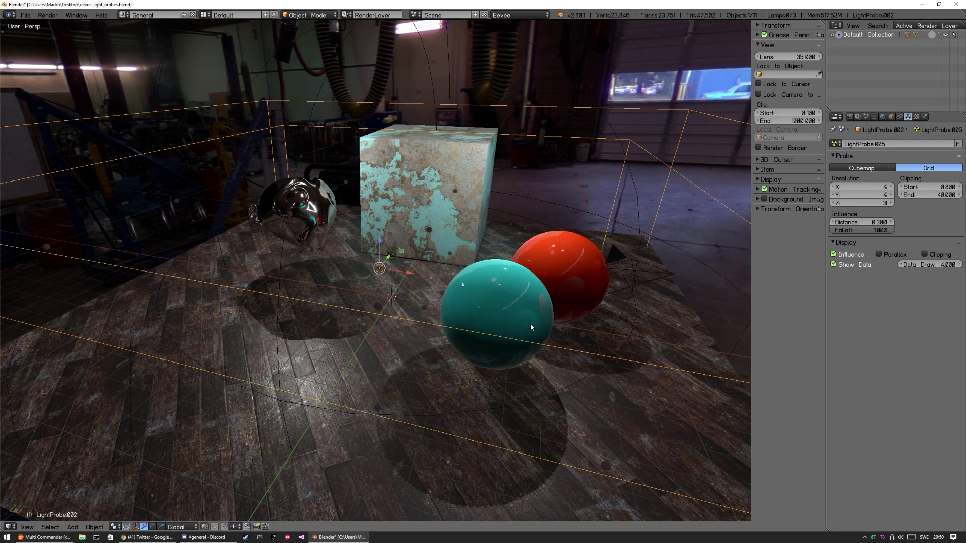
left_click(879, 204)
type("4")
key("Return")
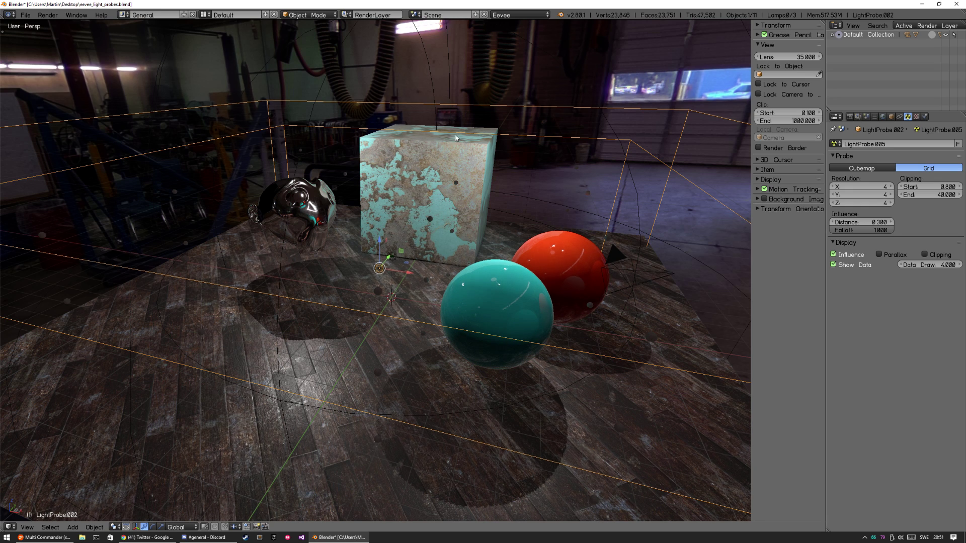
Step: Set the grid probe's data display size to 10 and inspect its samples around the spheres and cube
mouse_move(537, 263)
middle_mouse_down()
mouse_move(521, 260)
mouse_move(503, 290)
mouse_move(475, 287)
mouse_move(454, 248)
mouse_move(374, 208)
mouse_move(348, 176)
middle_mouse_up()
left_click(922, 264)
type("12")
key("Return")
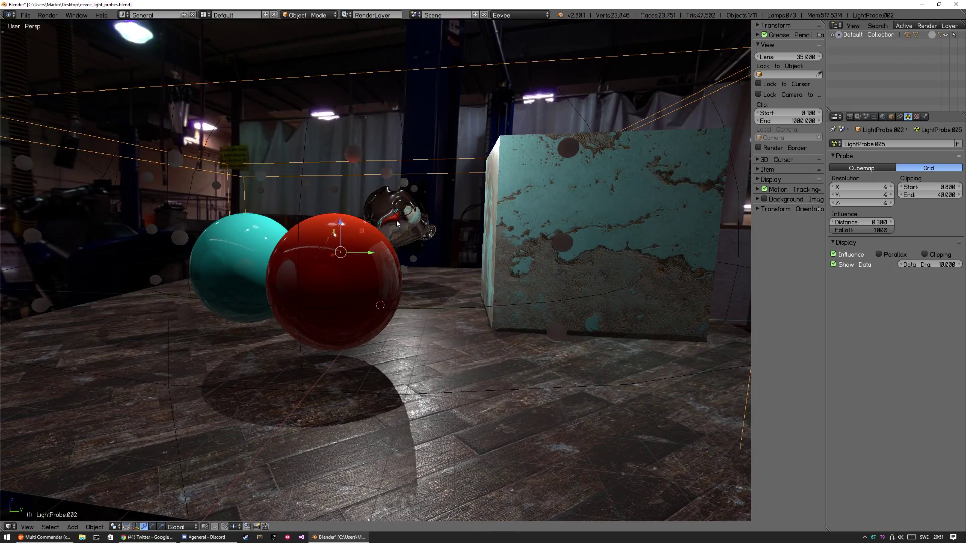
middle_click_drag(432, 299, 539, 297)
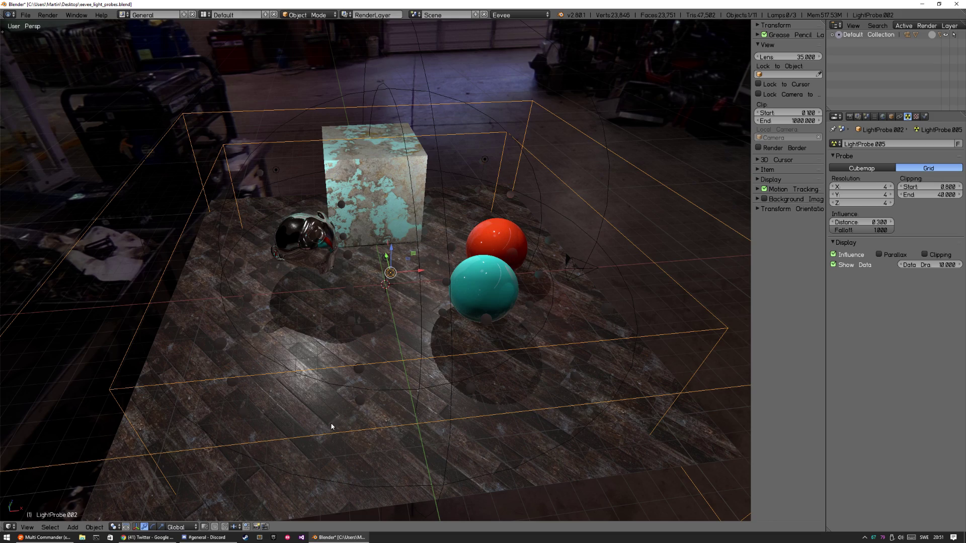
middle_click_drag(402, 300, 543, 336)
scroll(475, 319, "up", 3)
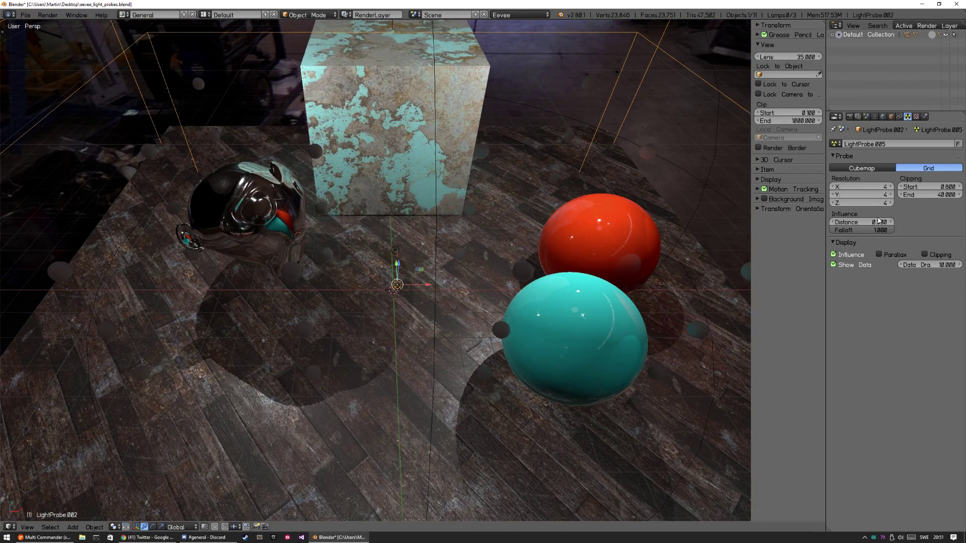
Step: Hide the grid probe's data, preview the sphere probe's reflection data between the objects, and hide that preview again
left_click(833, 265)
right_click(395, 251)
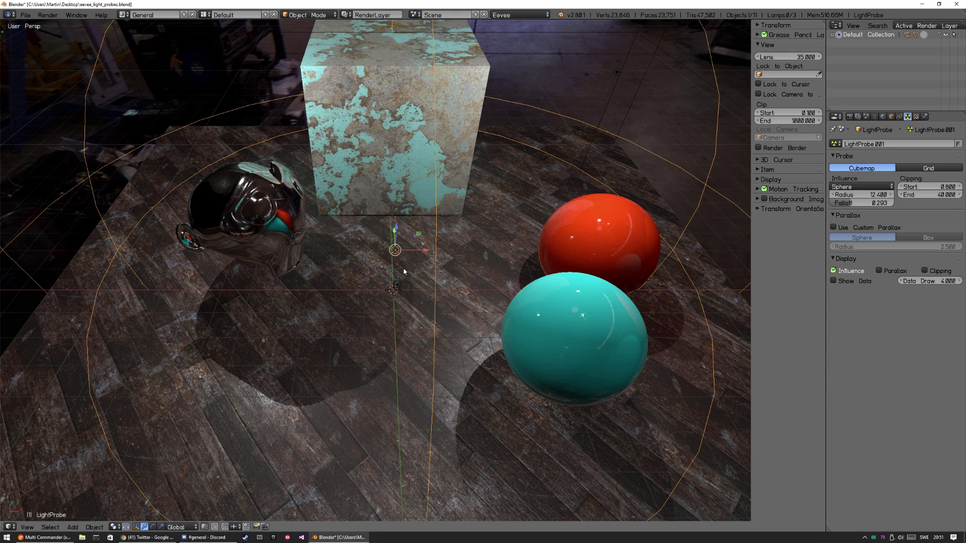
left_click(833, 281)
scroll(488, 285, "up", 6)
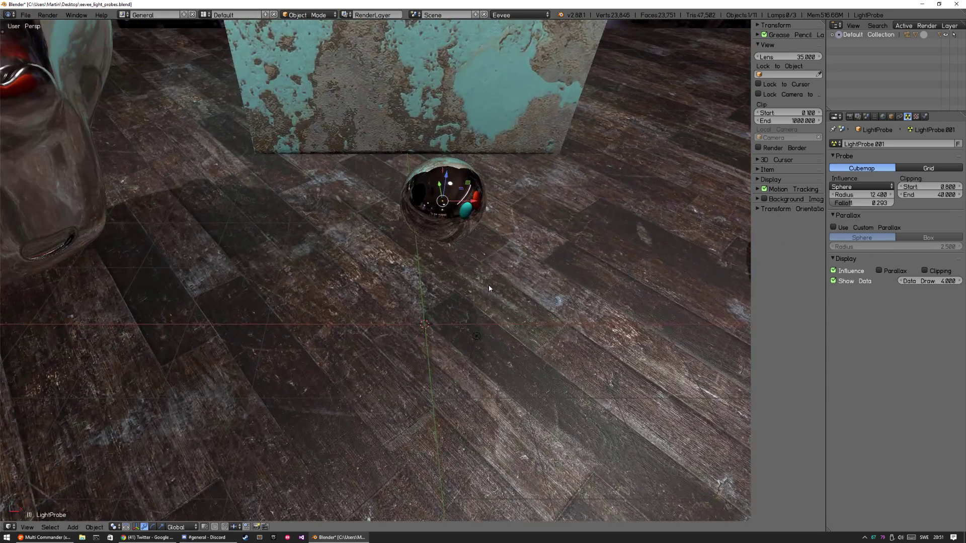
middle_click_drag(458, 247, 281, 241)
scroll(257, 170, "down", 4)
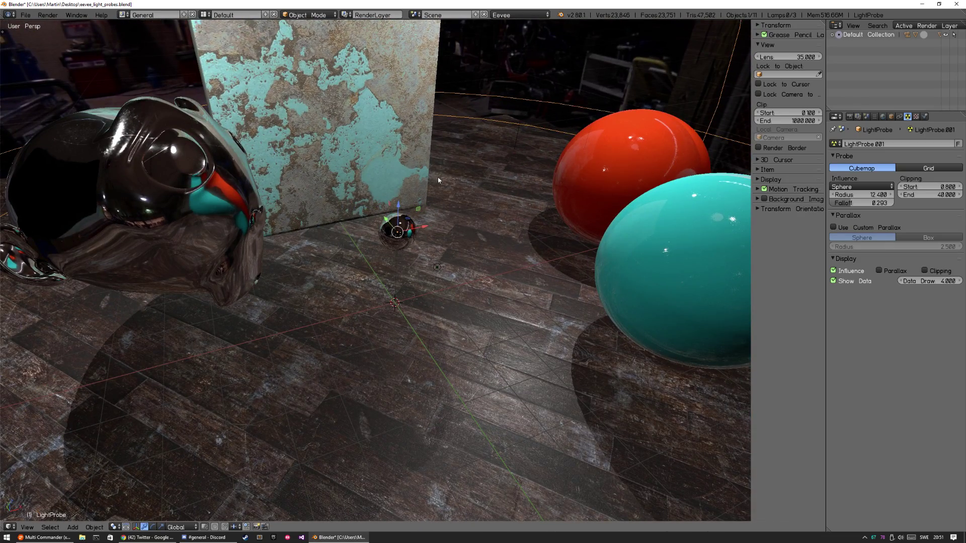
scroll(439, 180, "down", 4)
middle_click_drag(552, 239, 535, 249)
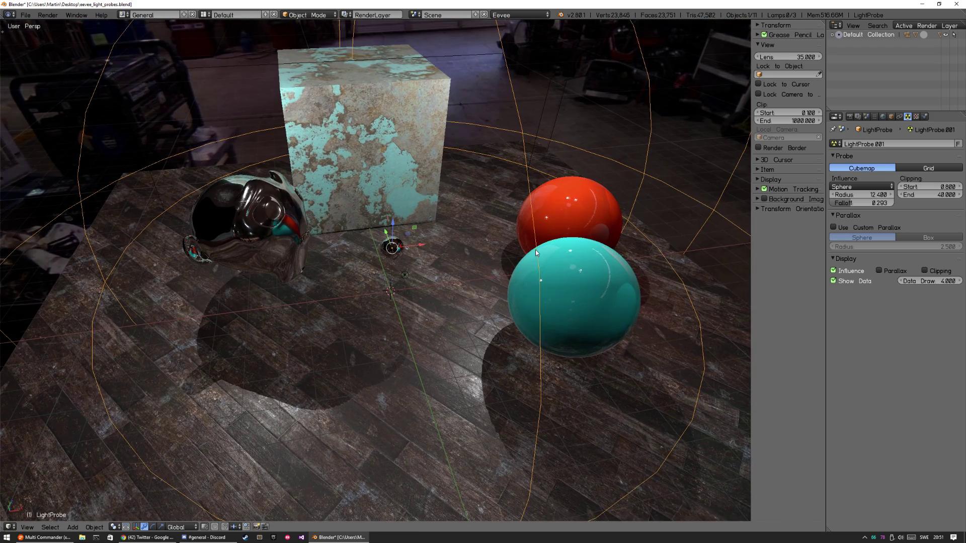
left_click(833, 280)
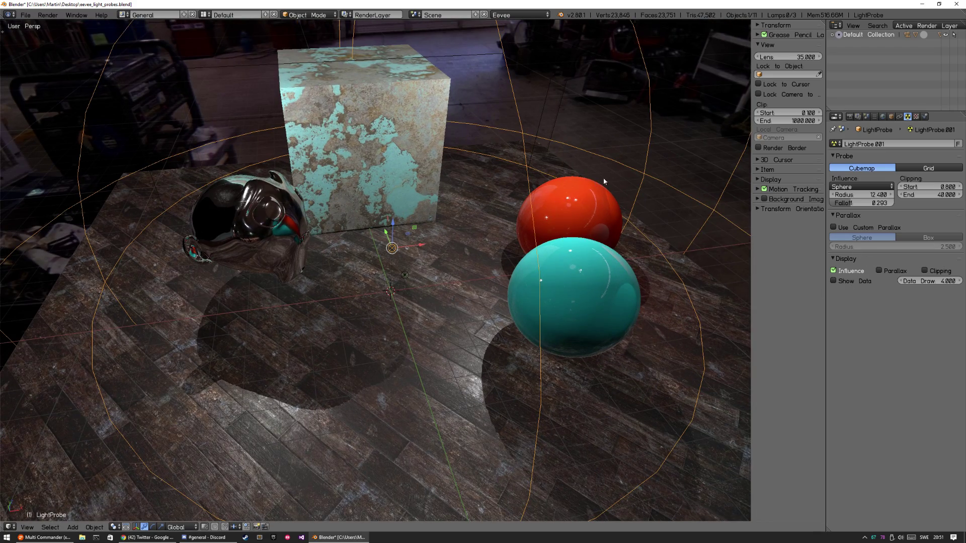
Step: Show the grid probe's data samples around the cube, spheres and monkey head
scroll(579, 174, "down", 4)
right_click(487, 138)
scroll(482, 256, "up", 7)
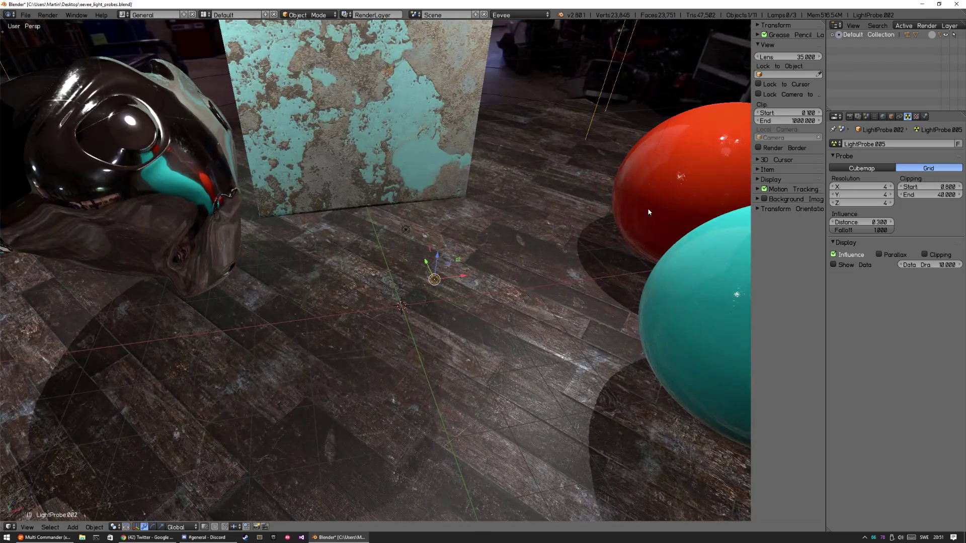
left_click(848, 264)
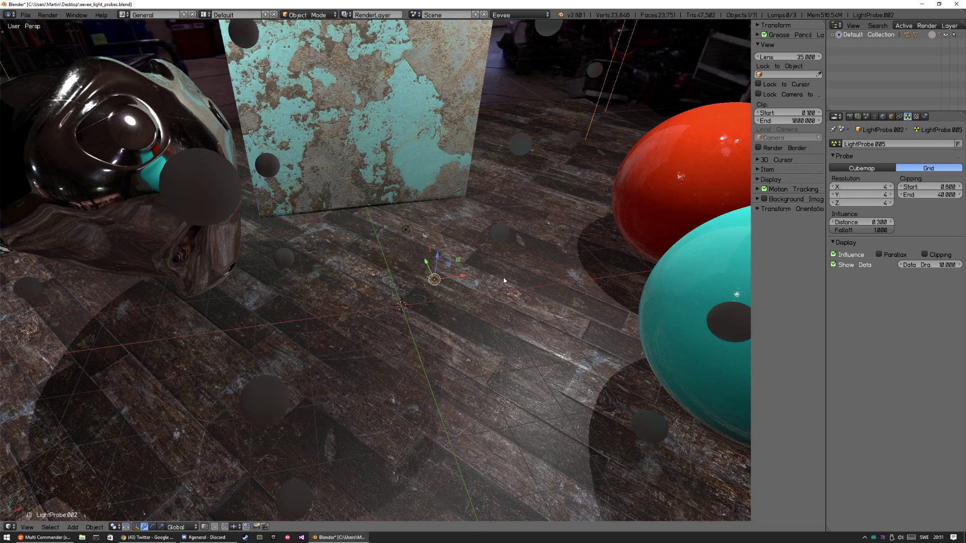
scroll(579, 211, "down", 5)
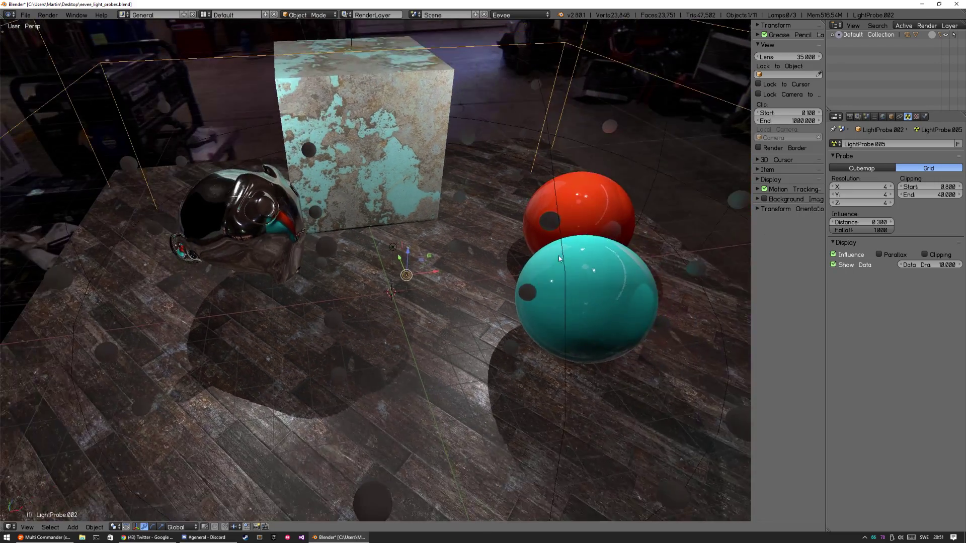
middle_click_drag(558, 256, 487, 306)
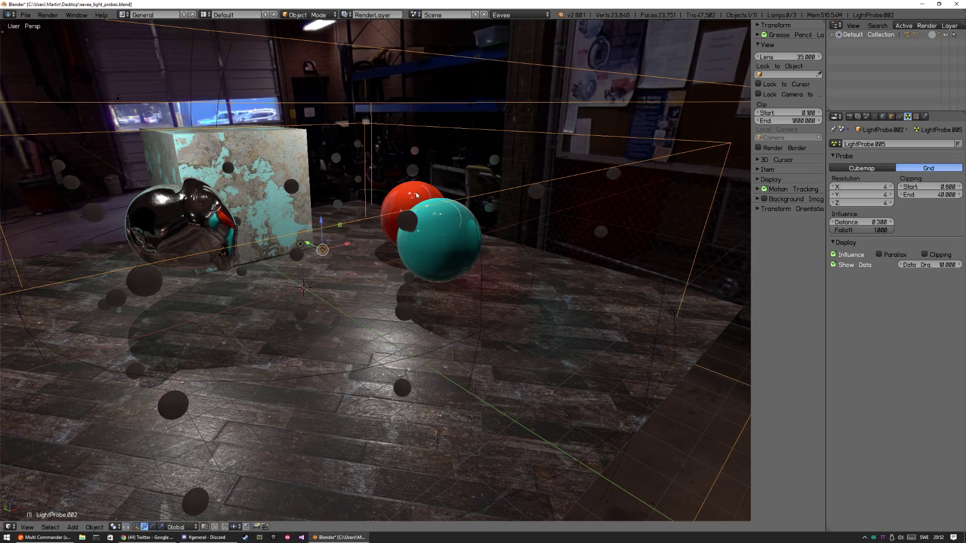
Step: Move the red sphere away from the teal sphere to beside the cube and inspect the grid samples near its former spot
middle_click_drag(568, 264, 364, 207)
right_click(365, 207)
right_click(349, 213)
left_click_drag(326, 250, 339, 319)
middle_click_drag(350, 328, 483, 264)
left_click_drag(483, 264, 577, 250)
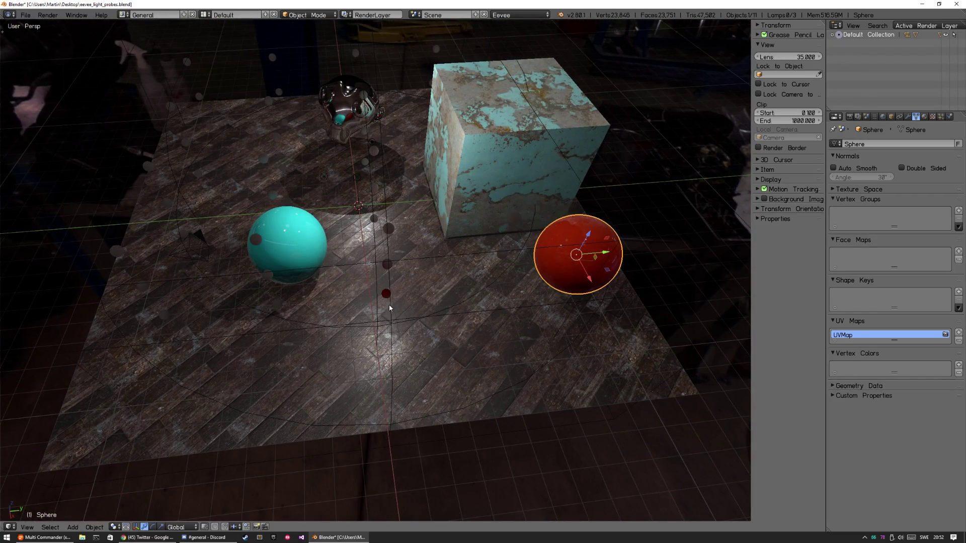
scroll(411, 290, "up", 5)
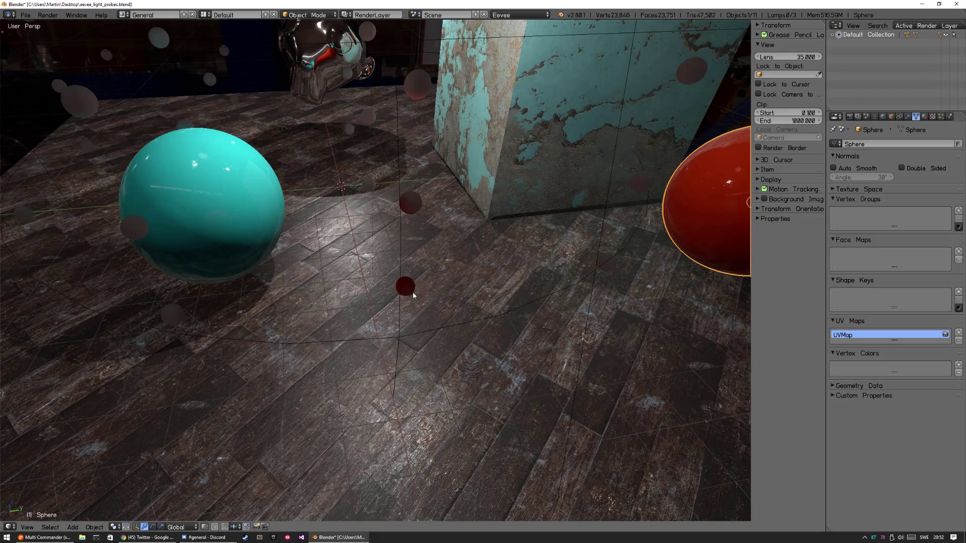
middle_click_drag(429, 107, 436, 137)
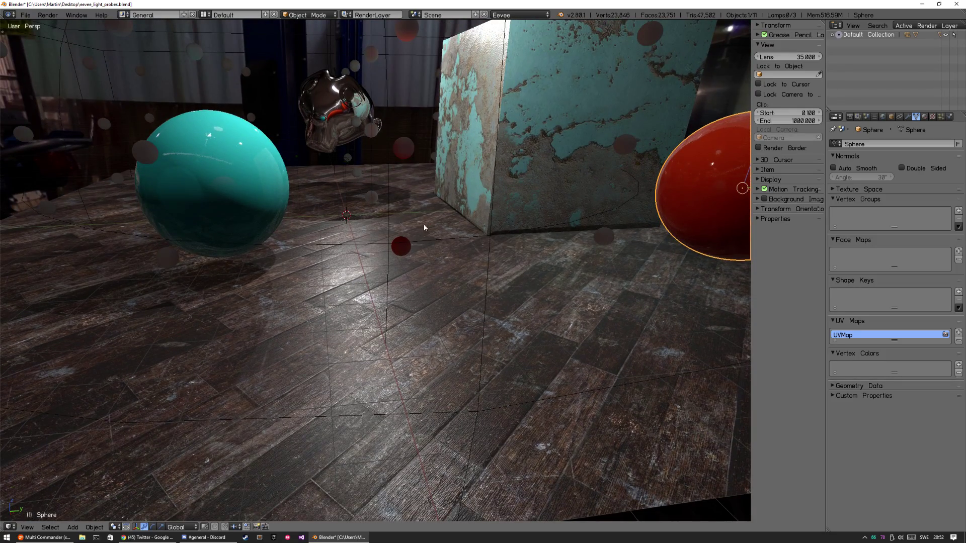
scroll(436, 210, "down", 5)
middle_click_drag(407, 264, 454, 280)
Step: Set the grid probe's Z resolution to 3 and check its samples around the teal sphere
right_click(297, 240)
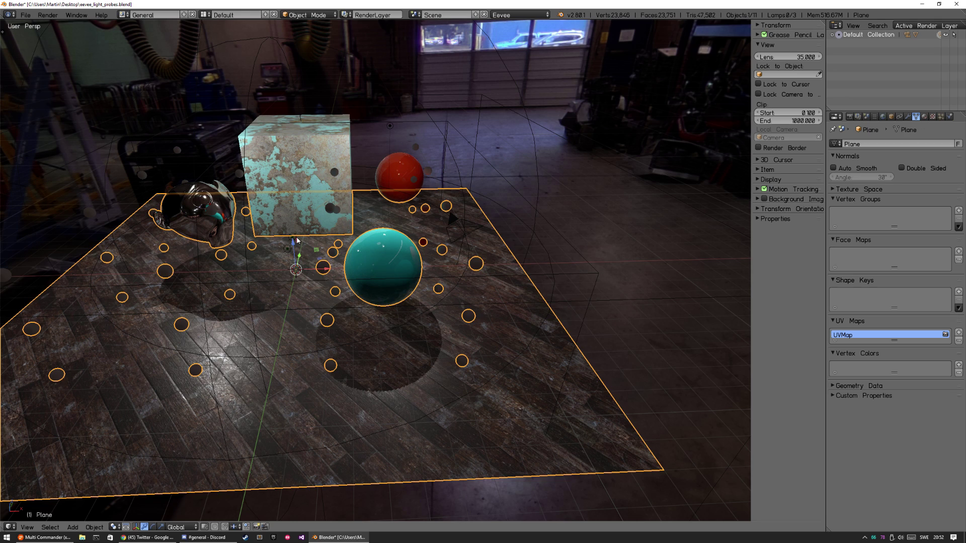
key("a")
right_click(501, 127)
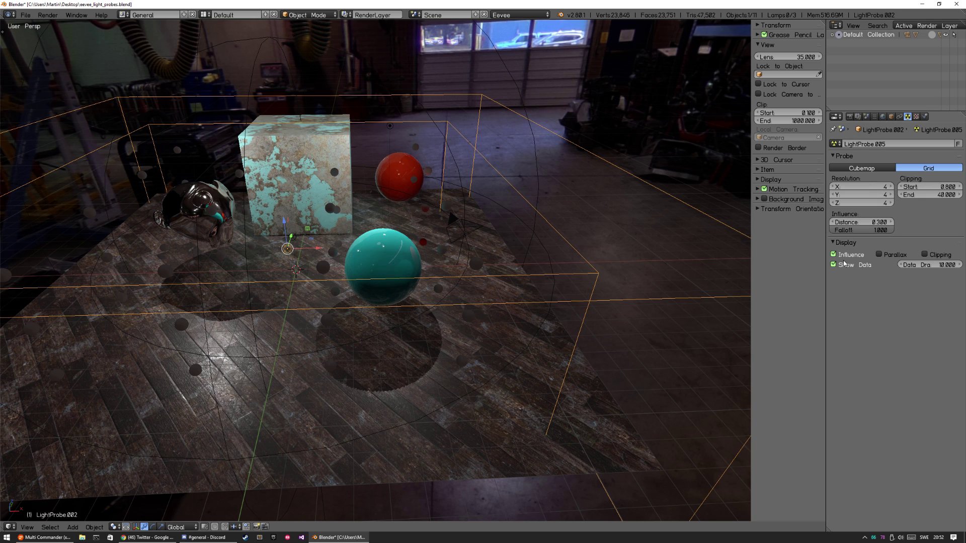
left_click(861, 202)
type("3")
key("Return")
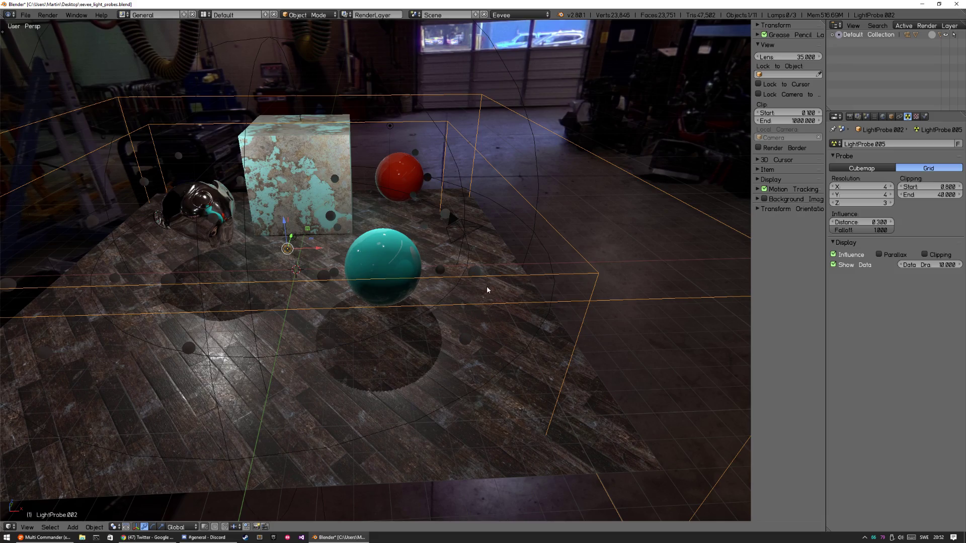
middle_click_drag(473, 265, 485, 280)
scroll(485, 252, "up", 6)
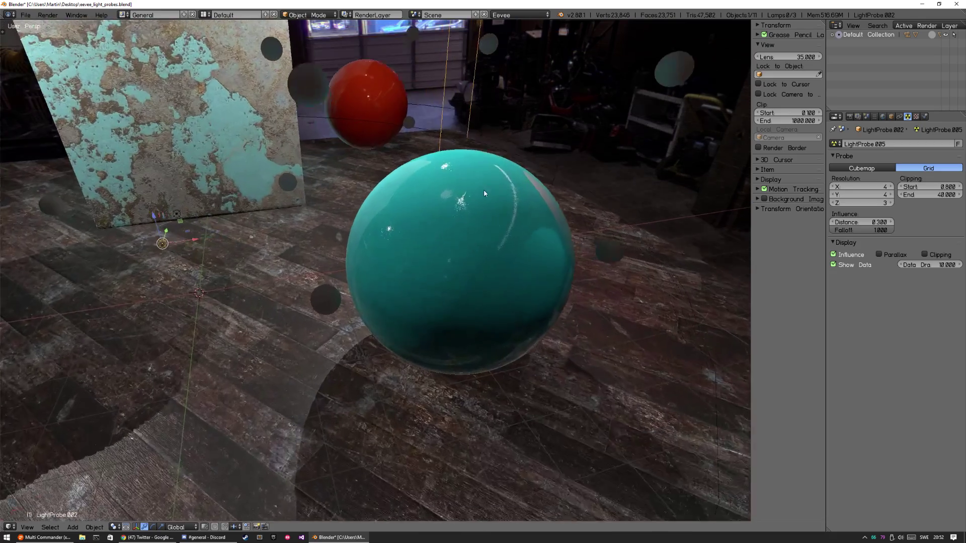
scroll(341, 144, "down", 7)
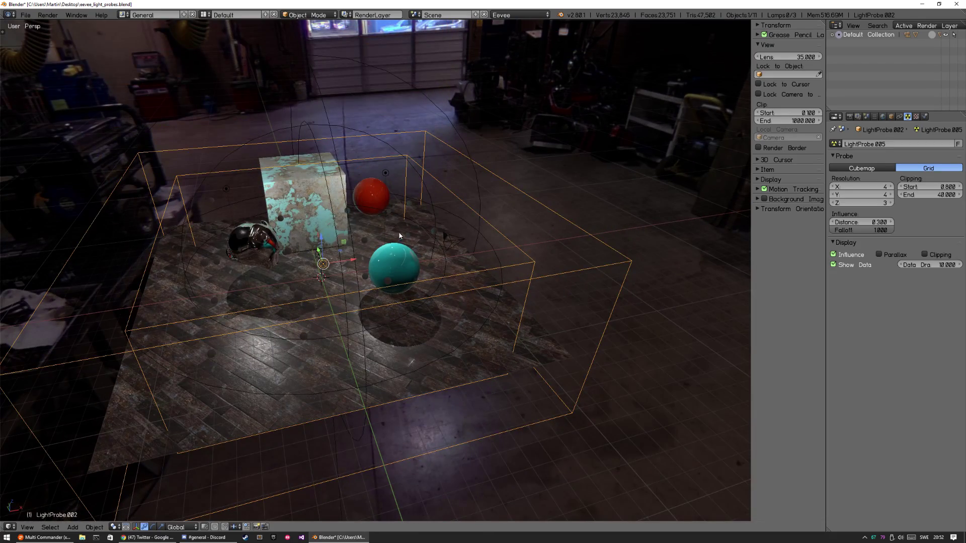
Step: Deselect all objects and set the scene's color management view transform to Filmic
key("a")
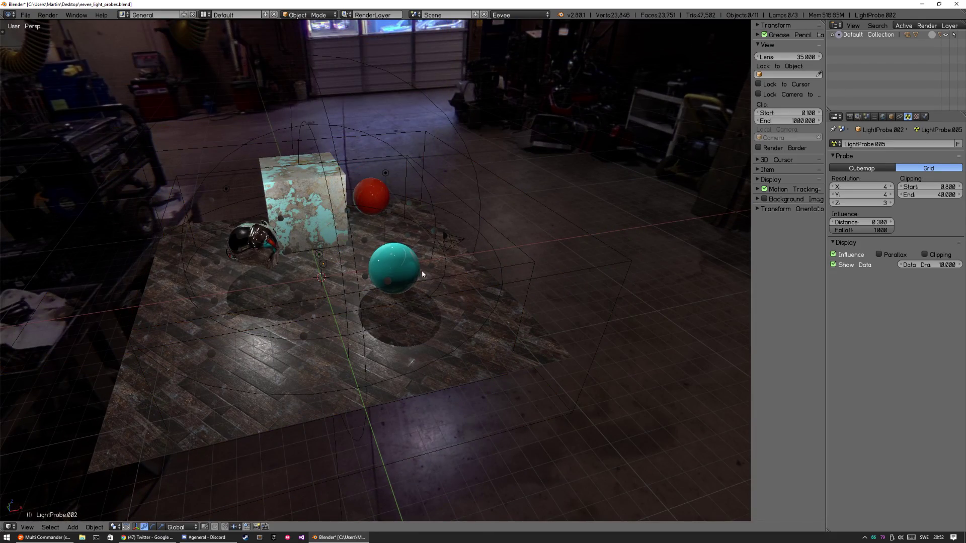
left_click(874, 117)
left_click(866, 117)
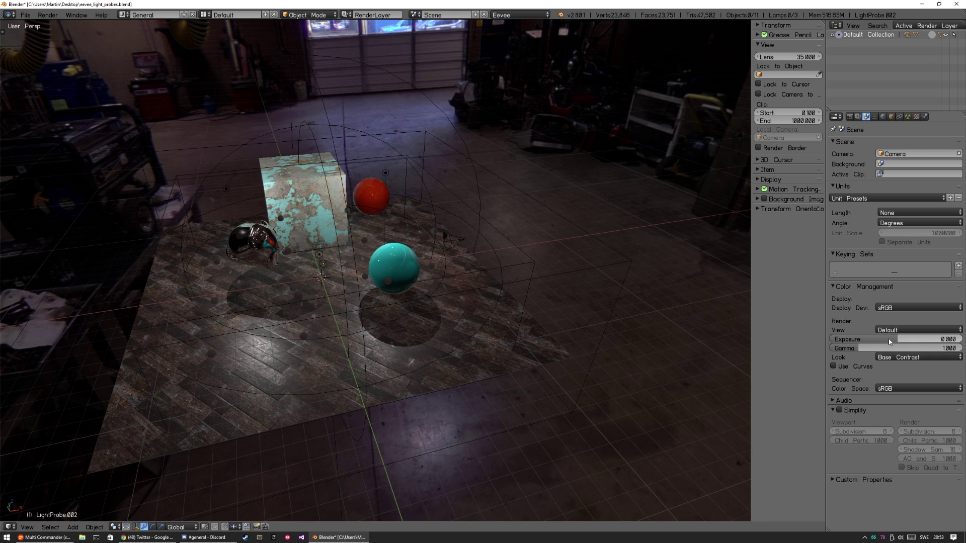
left_click(906, 330)
left_click(908, 312)
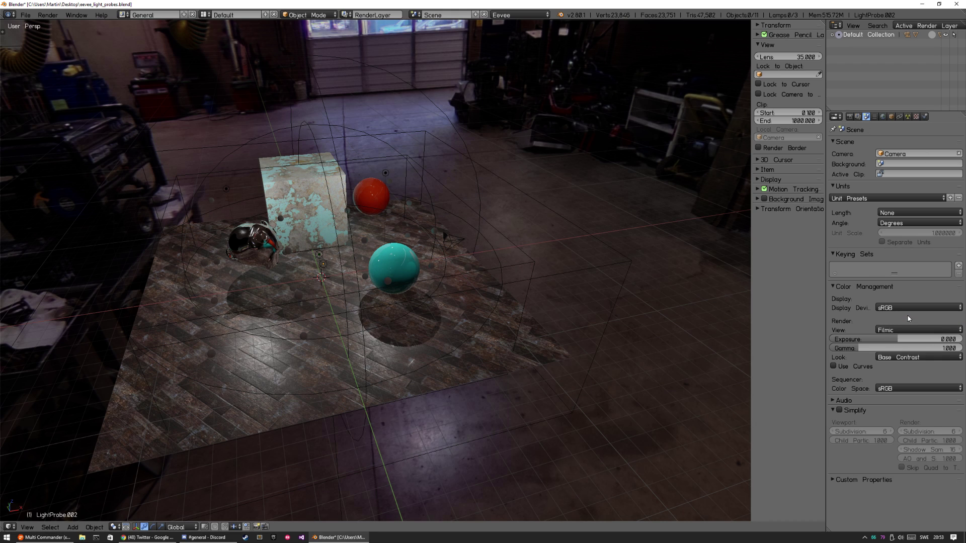
Step: Try the Rec709 display device and restore the sRGB device with the Filmic view transform
left_click(885, 308)
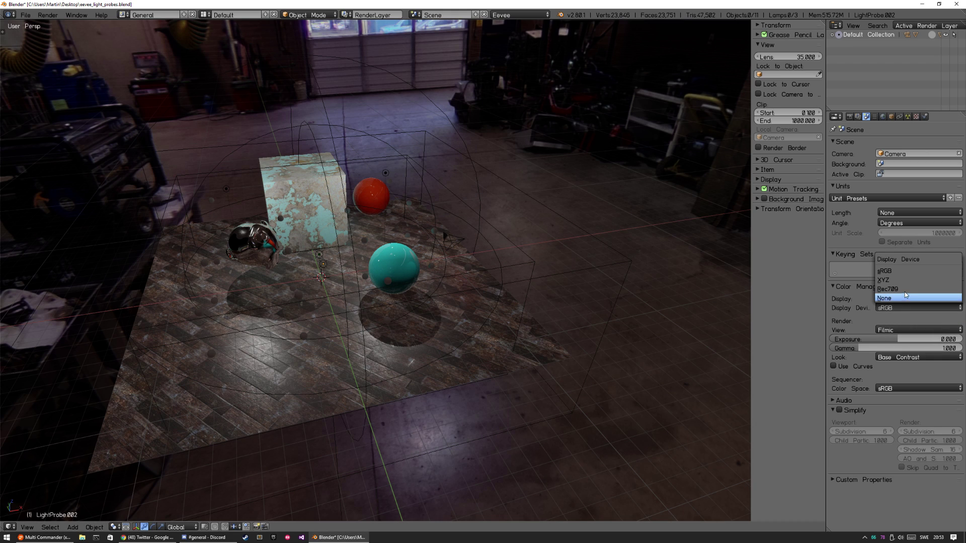
left_click(906, 289)
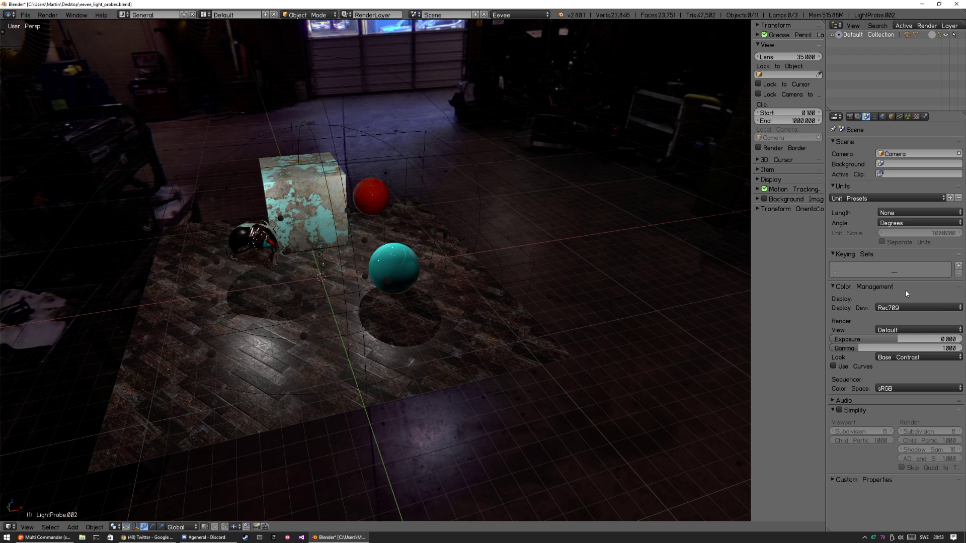
left_click(900, 307)
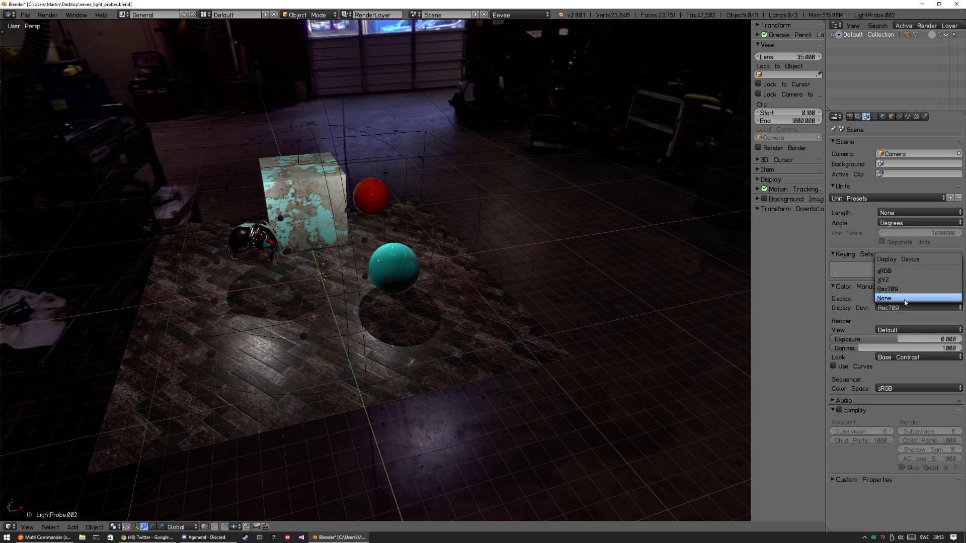
left_click(898, 270)
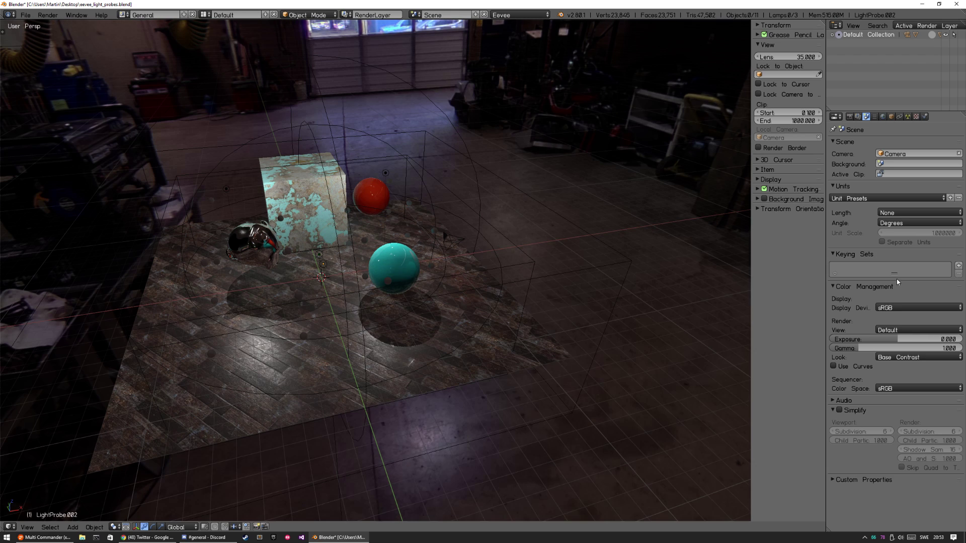
left_click(898, 330)
left_click(905, 311)
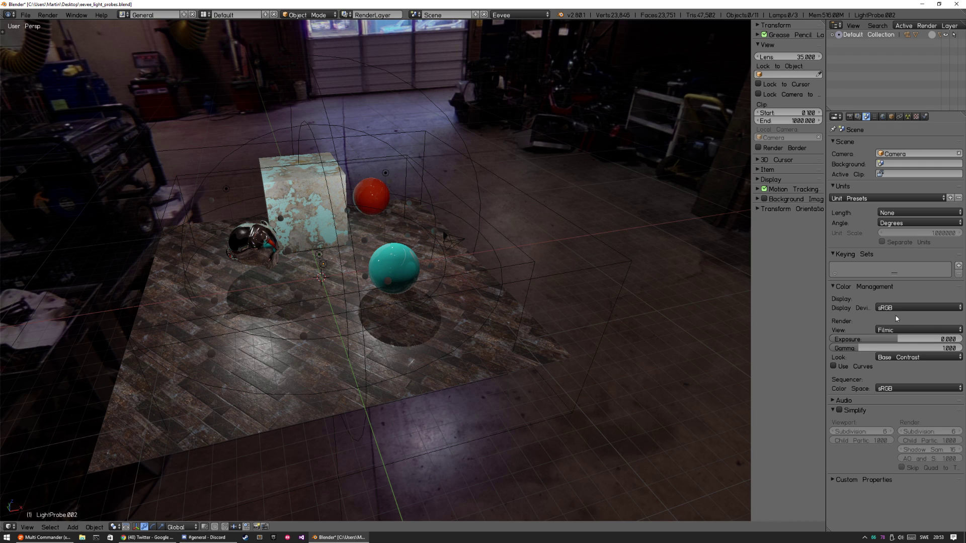
Step: Try the Medium Low Contrast look and return the color management look to Base Contrast
left_click(889, 360)
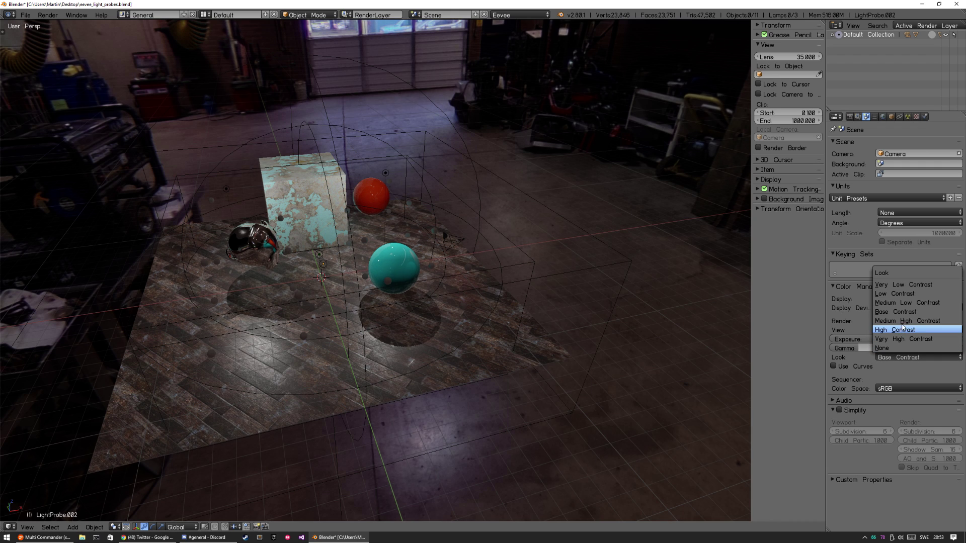
left_click(907, 302)
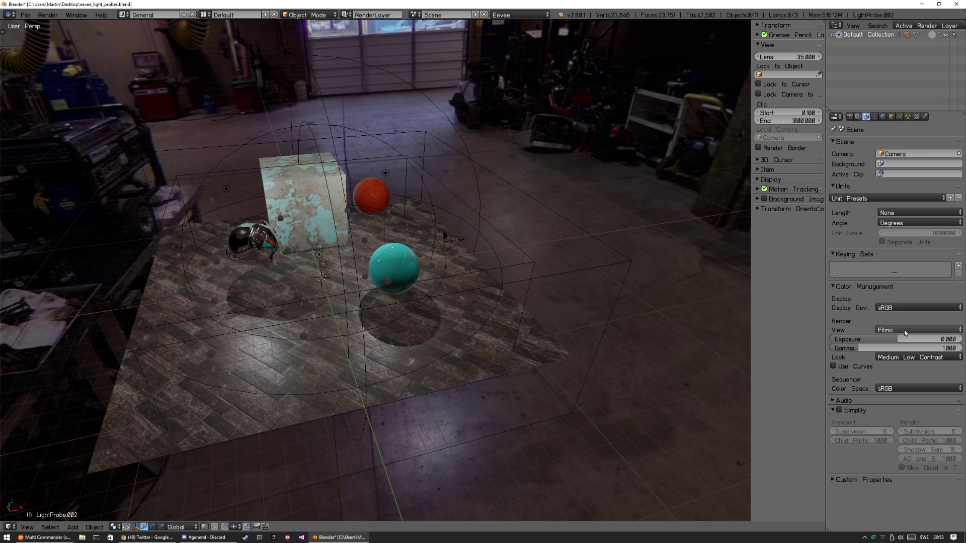
left_click(908, 308)
left_click(906, 357)
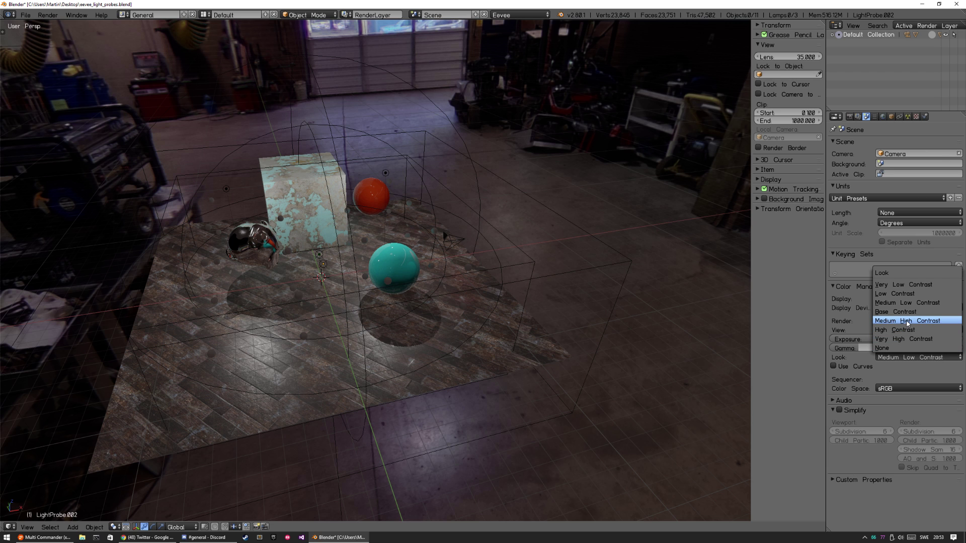
left_click(907, 312)
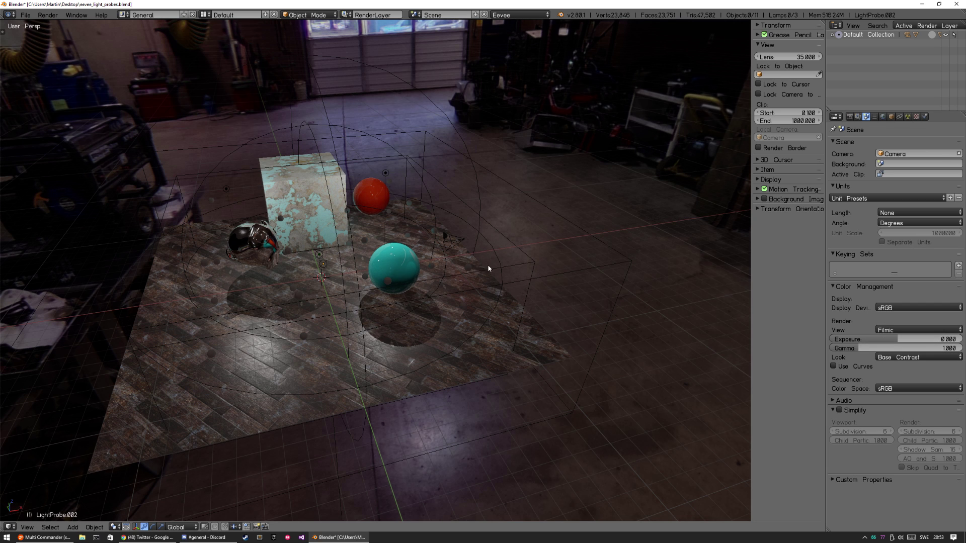
Step: Try color management curves with a midpoint at about X 0.494, Y 0.511, and turn the curves off again
middle_click_drag(515, 293, 636, 306)
left_click(854, 366)
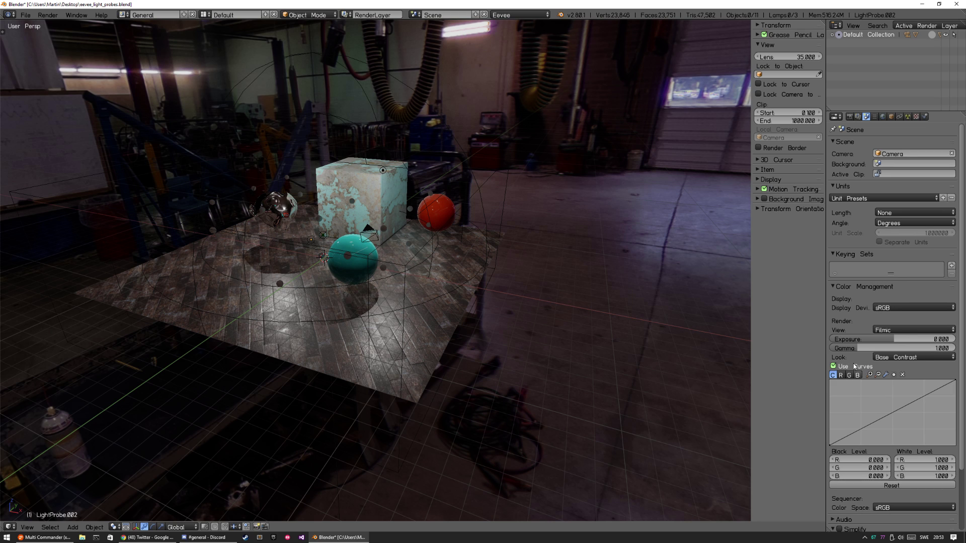
left_click_drag(886, 411, 892, 411)
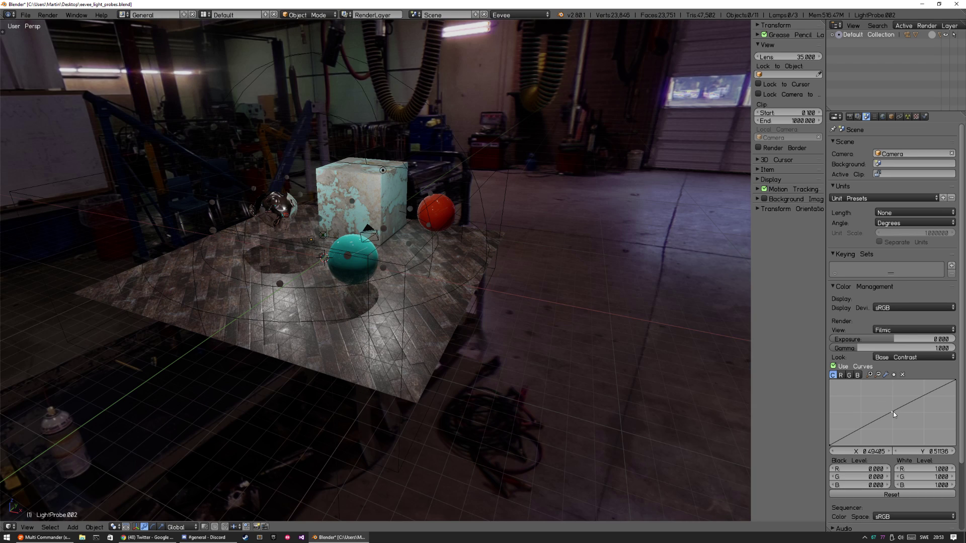
left_click(833, 367)
Step: Examine the lit cube, spheres, monkey head and floor from several angles and distances
scroll(513, 314, "up", 5)
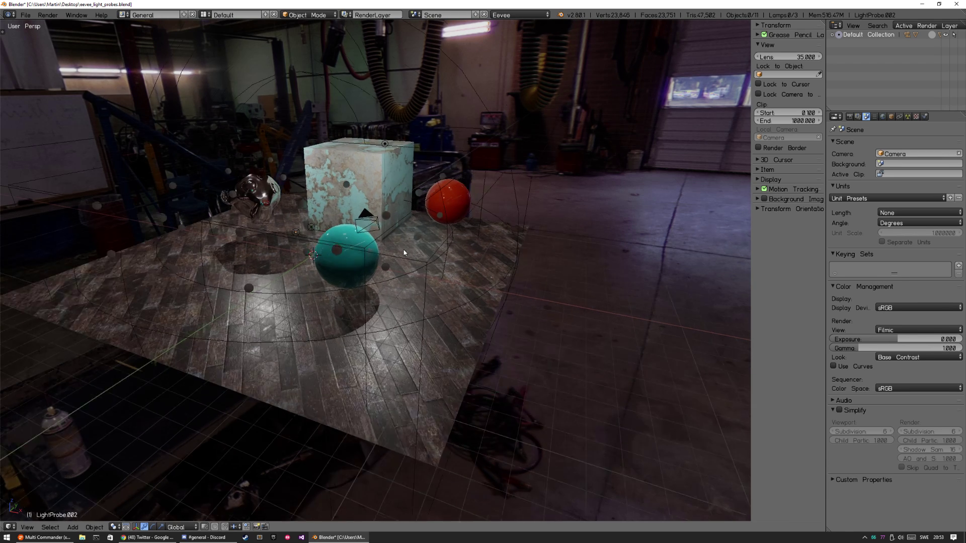
scroll(387, 302, "down", 4)
middle_click_drag(388, 302, 450, 372)
scroll(430, 335, "down", 2)
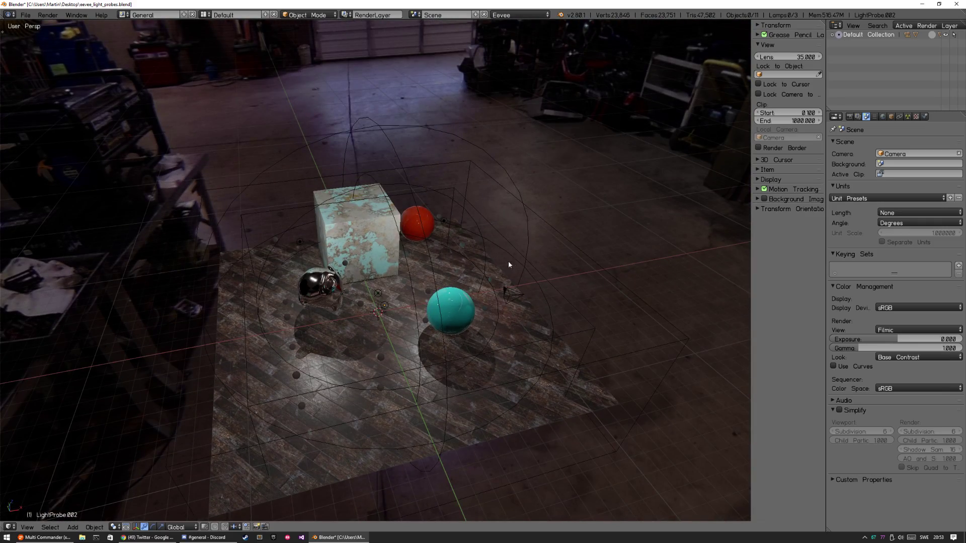
middle_click_drag(479, 302, 418, 71)
middle_click_drag(484, 119, 462, 276)
left_click(478, 258)
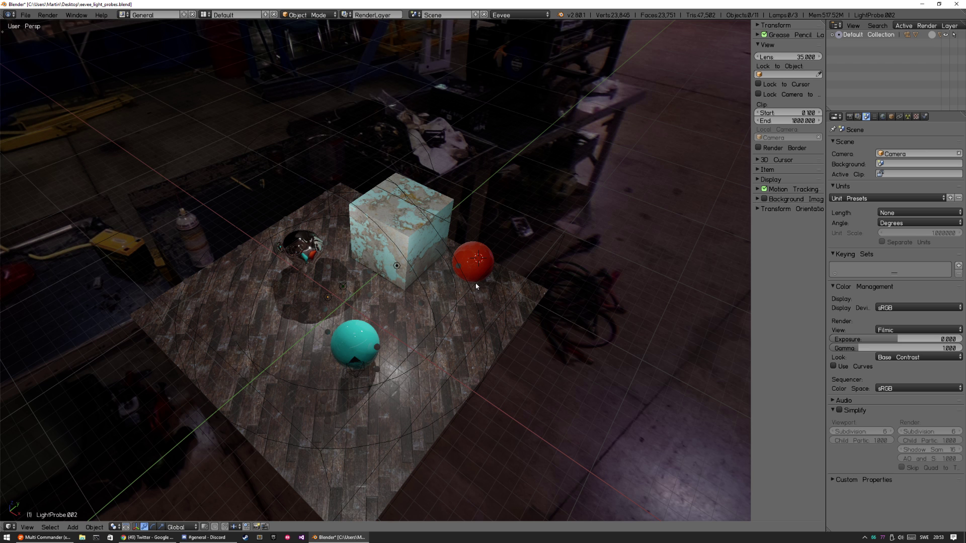
middle_click_drag(481, 316, 515, 269)
scroll(531, 248, "down", 3)
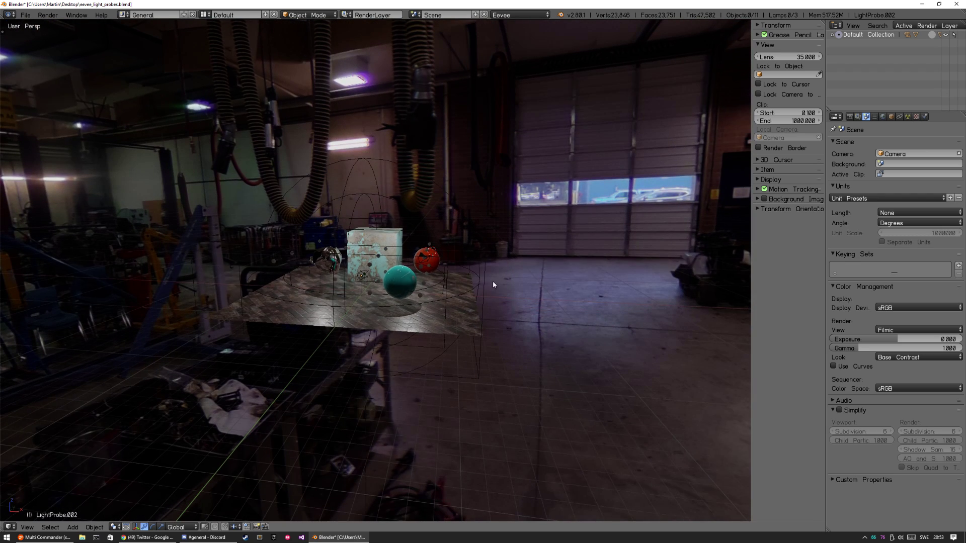
Step: Try the Default view transform in color management and restore Filmic
left_click(900, 332)
left_click(898, 321)
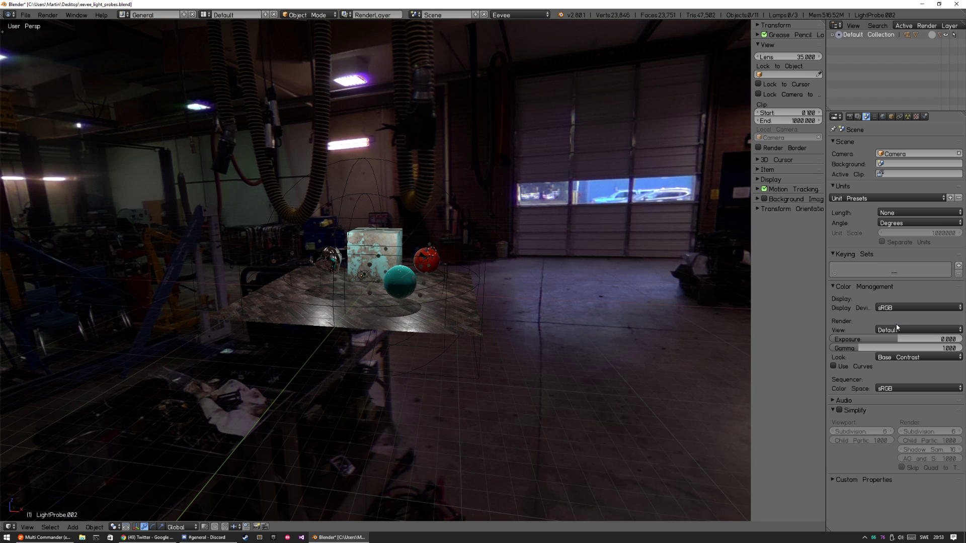
left_click(910, 331)
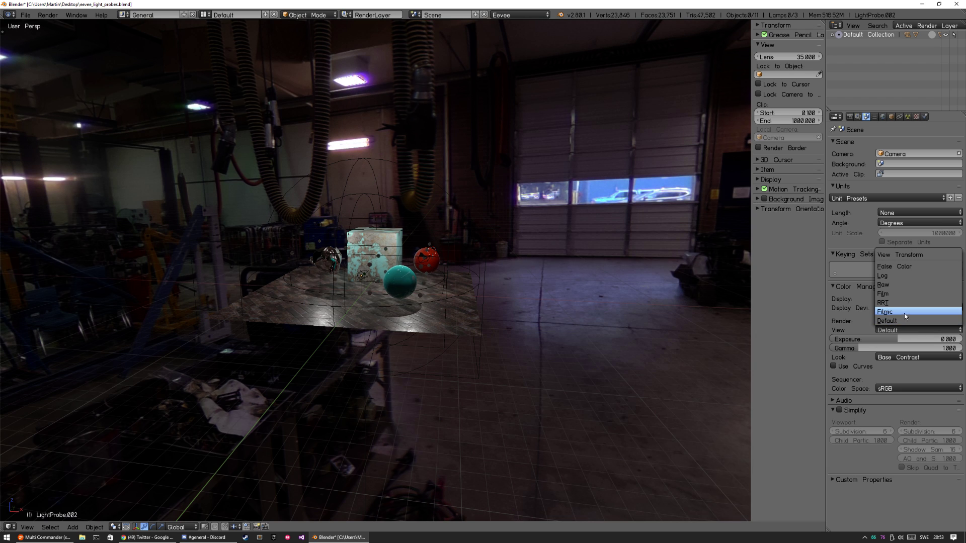
left_click(904, 312)
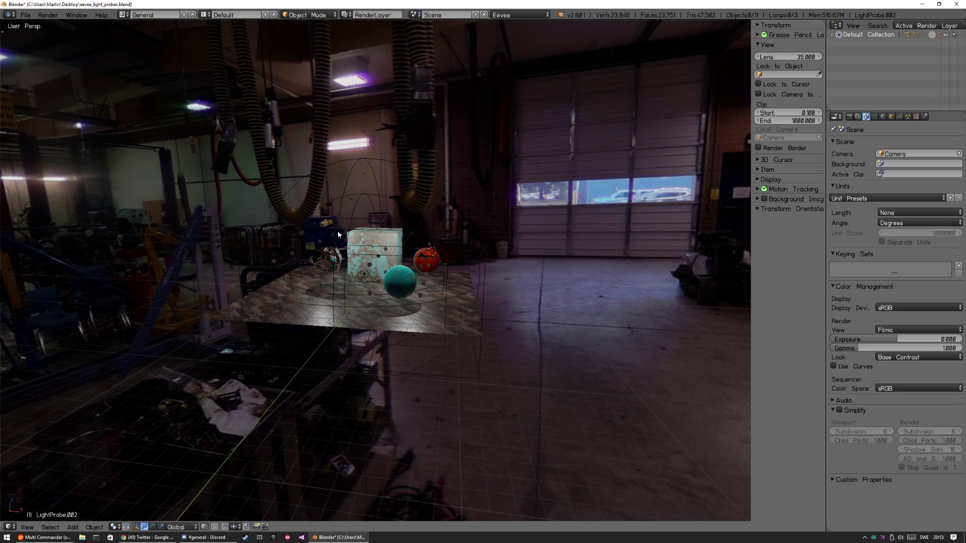
Step: Examine the cube, spheres, monkey head and floor up close under the Filmic view transform
scroll(434, 282, "down", 3)
middle_click_drag(370, 287, 475, 195)
scroll(427, 312, "up", 9)
key("a")
key("a")
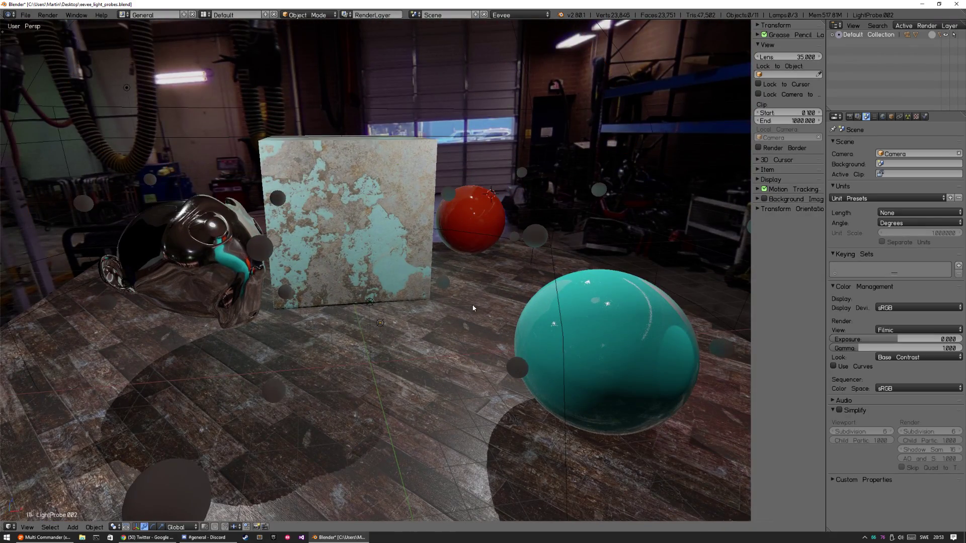
middle_click_drag(541, 234, 501, 311)
scroll(501, 311, "down", 2)
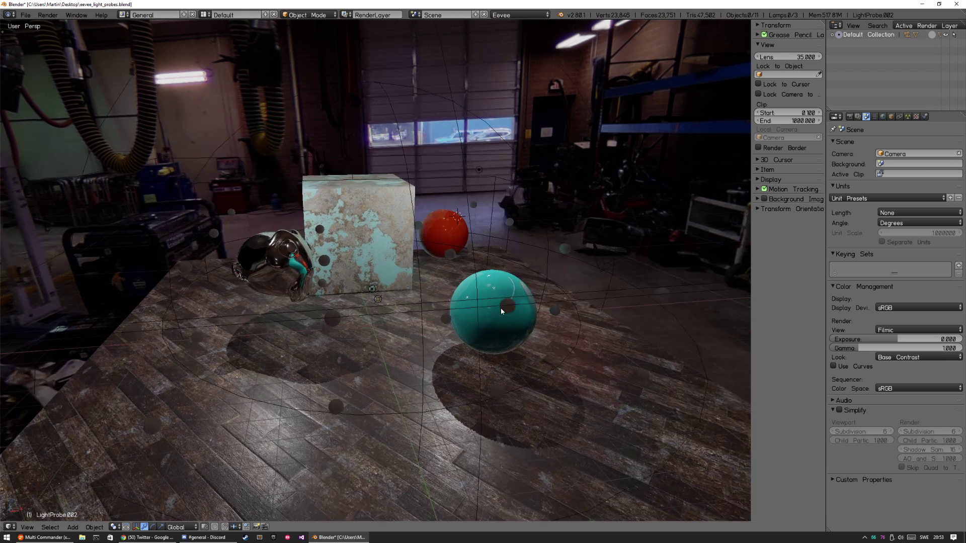
Step: Turn off Show Data for the grid light probe and deselect it
scroll(525, 230, "down", 3)
right_click(516, 211)
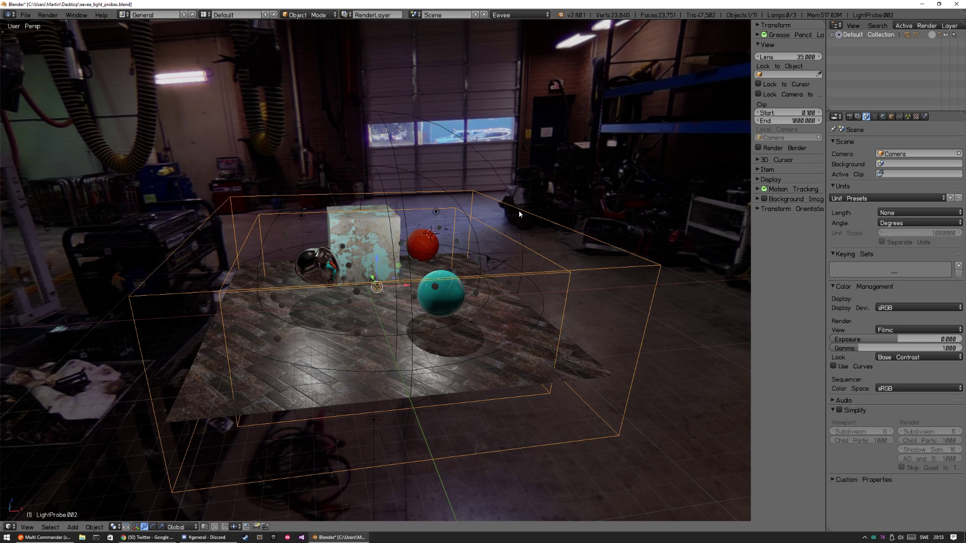
left_click(908, 117)
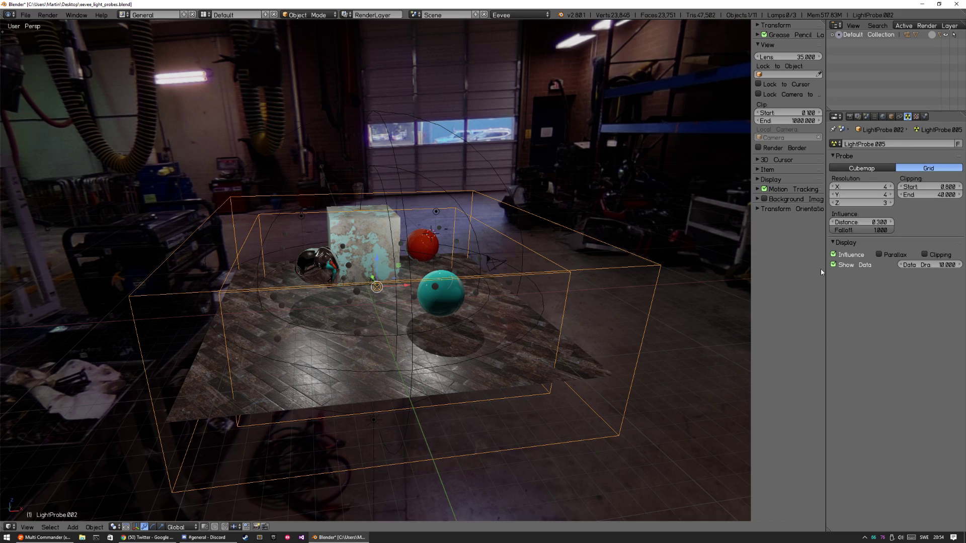
left_click(833, 265)
key("a")
Step: Examine the lighting and reflections on all objects from the front, the shadowed side and behind the cube
scroll(460, 352, "down", 3)
middle_click_drag(463, 358, 502, 350)
scroll(474, 322, "up", 5)
scroll(411, 382, "up", 3)
scroll(517, 274, "down", 4)
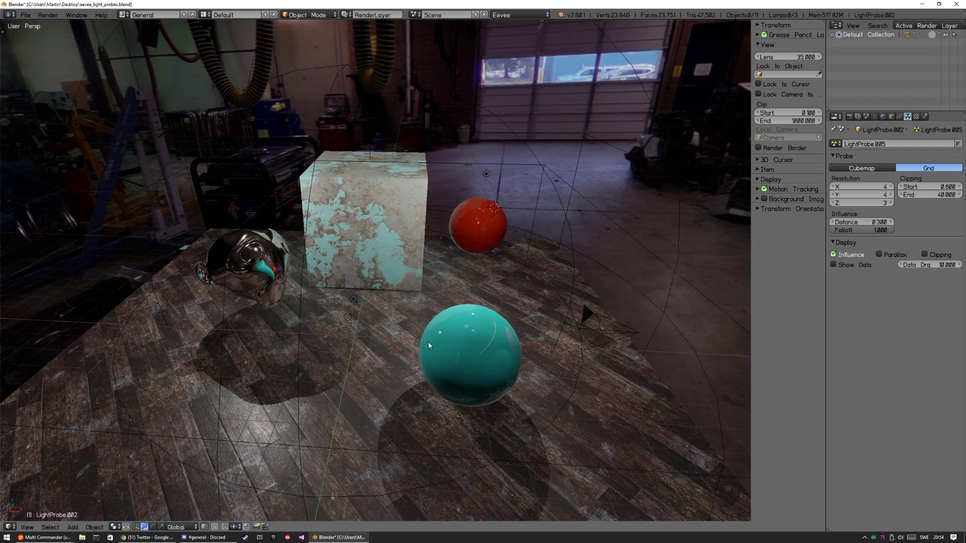
middle_click_drag(526, 297, 485, 335)
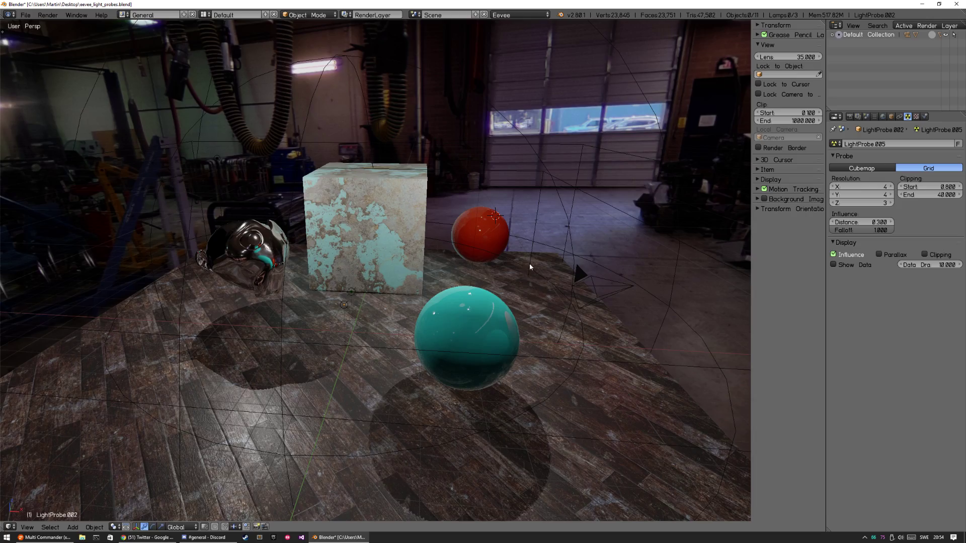
scroll(517, 296, "up", 4)
middle_click_drag(518, 295, 446, 289)
scroll(445, 291, "down", 5)
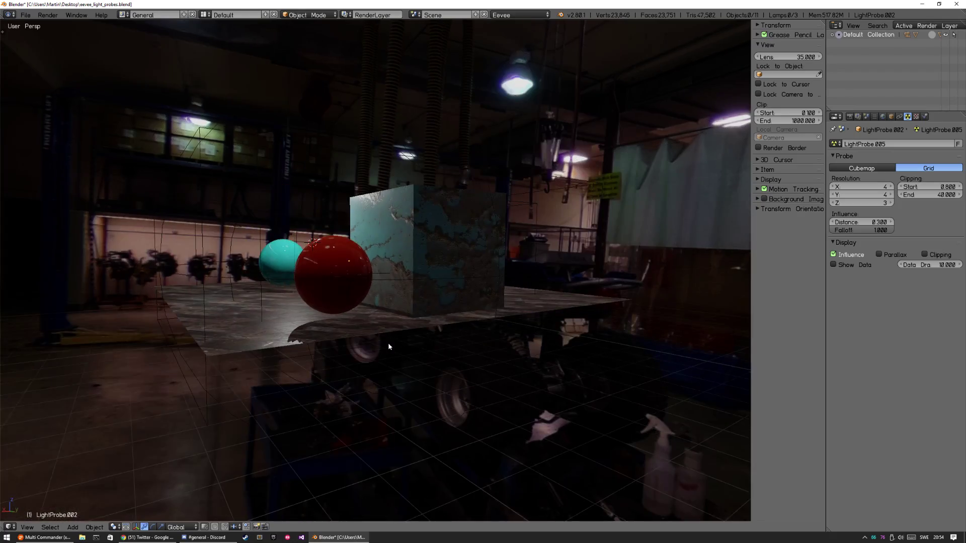
middle_click_drag(390, 345, 560, 346)
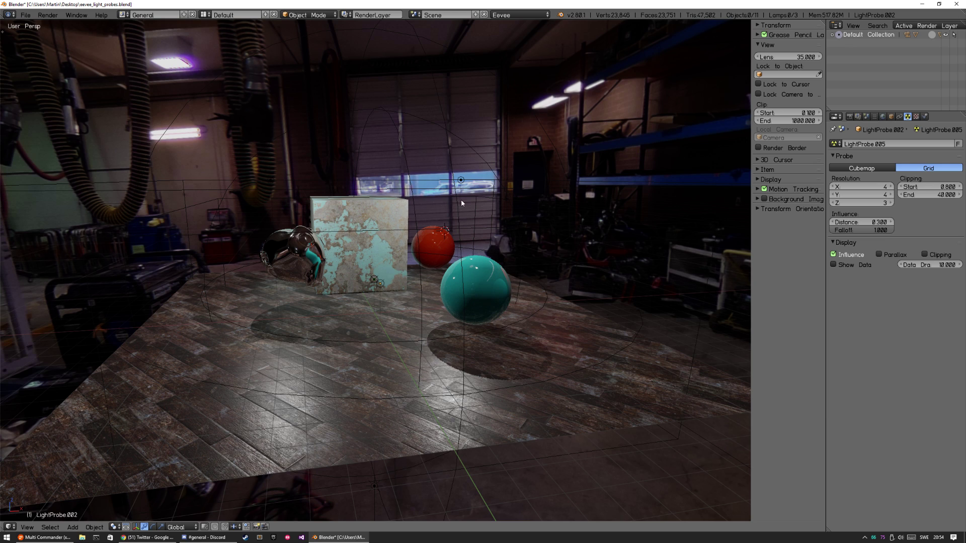
middle_click_drag(552, 339, 632, 337)
middle_click_drag(534, 309, 459, 304)
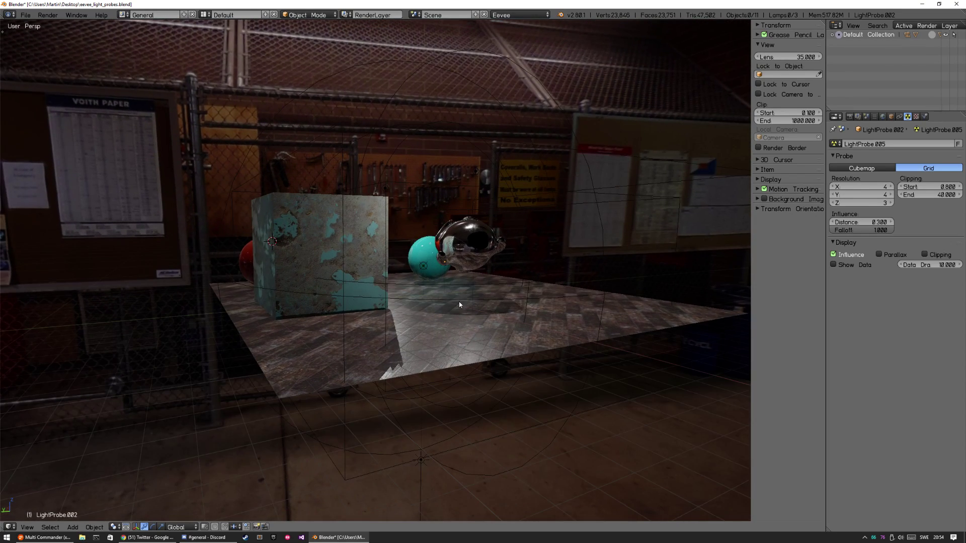
Step: Select the teal sphere, inspect its reflections from the front and deselect it
right_click(425, 264)
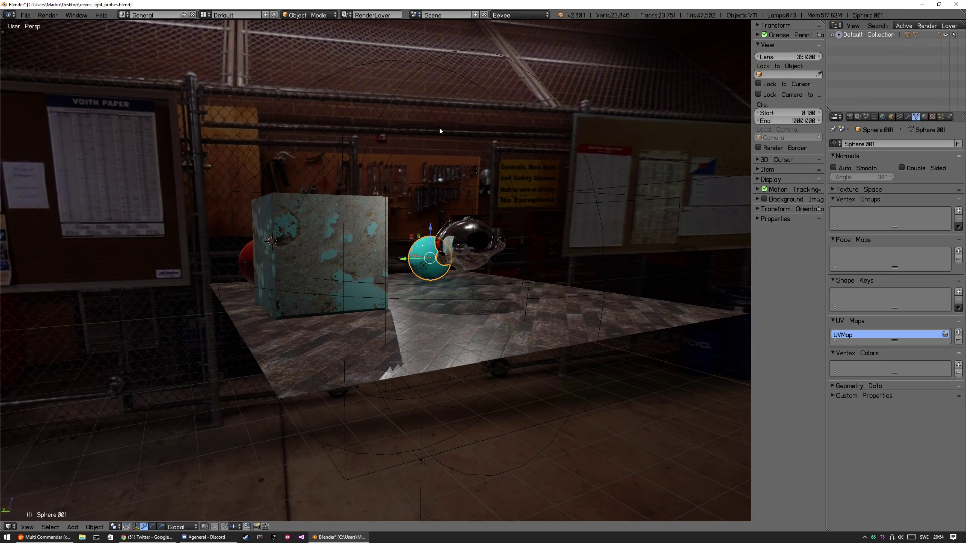
middle_click_drag(580, 253, 490, 251)
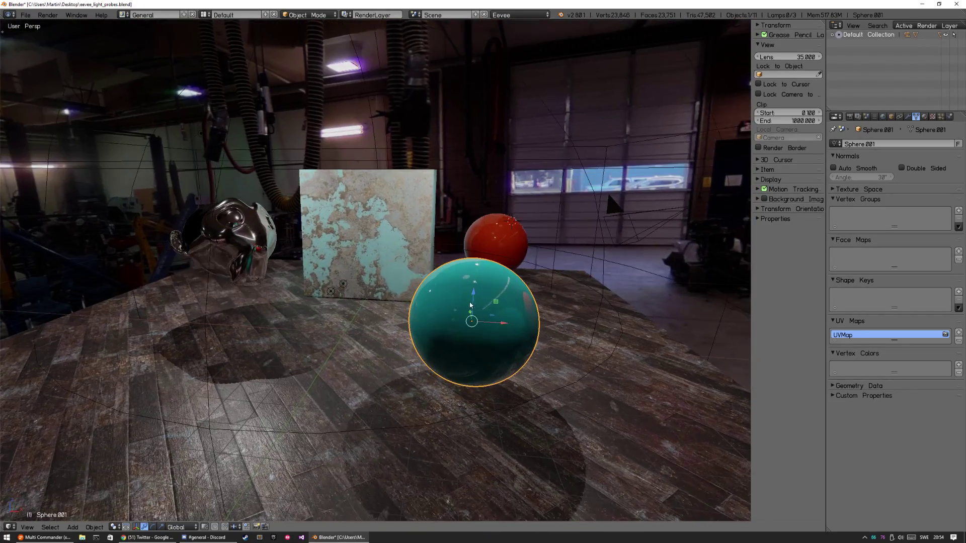
key("a")
scroll(510, 259, "down", 5)
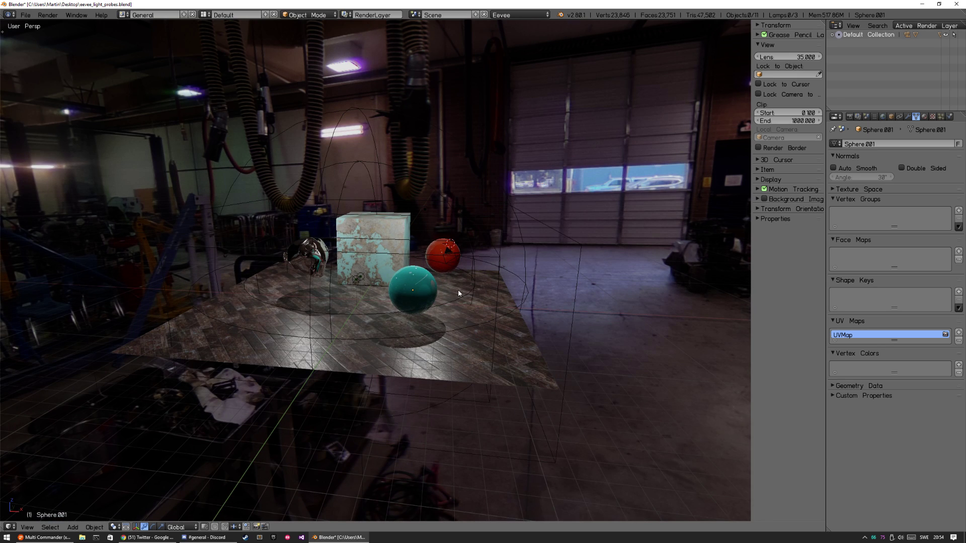
Step: Select the monkey head, cube, red sphere and teal sphere together and clear the selection
right_click(314, 261)
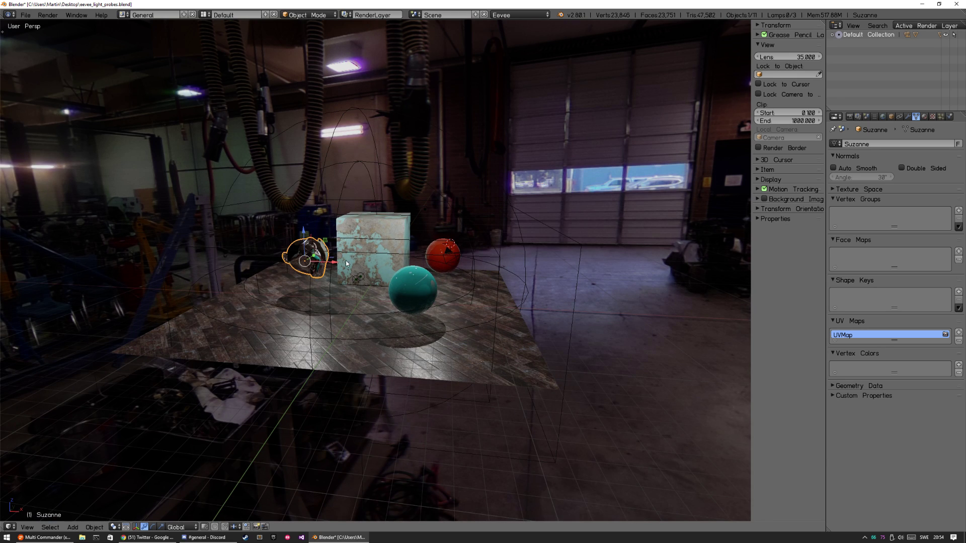
right_click(388, 221, "shift")
right_click(443, 254, "shift")
right_click(416, 298, "shift")
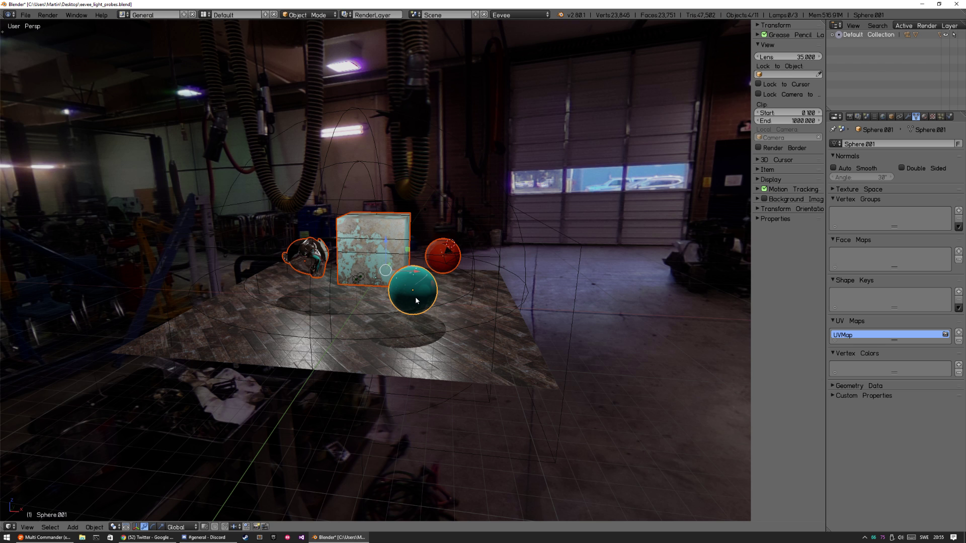
key("a")
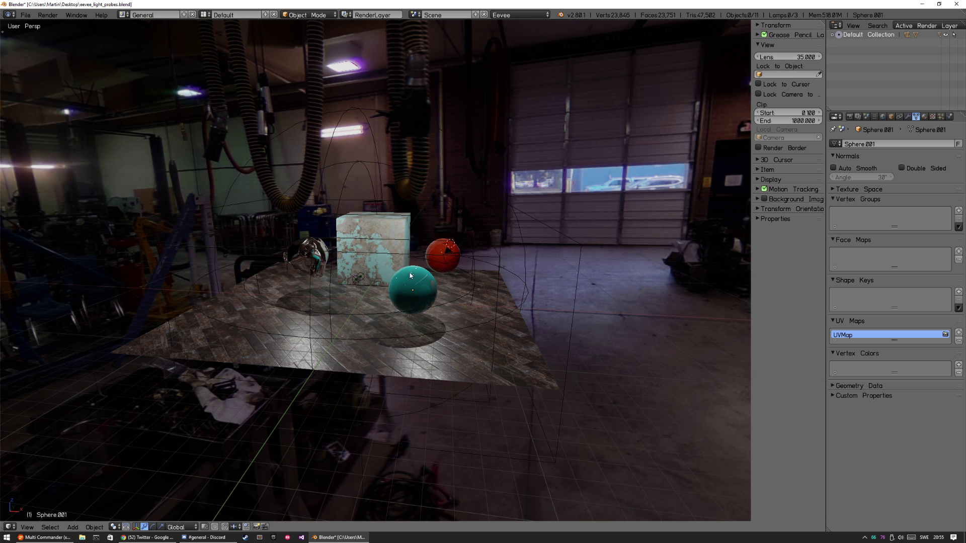
Step: Add a UV sphere mesh and clear its location so it sits at the world origin
scroll(408, 275, "down", 3)
middle_click_drag(408, 275, 426, 300)
scroll(428, 297, "up", 4)
scroll(451, 239, "up", 2)
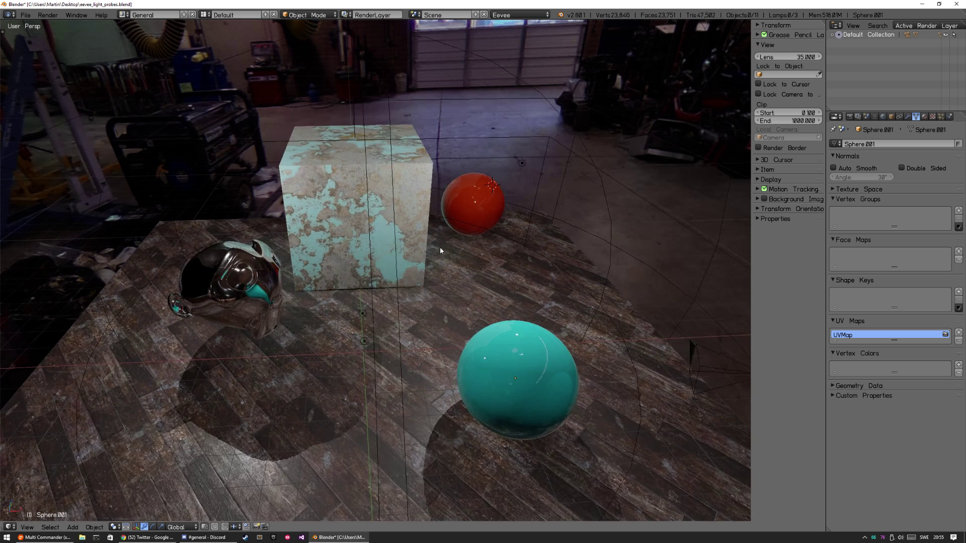
key("a")
key("a")
key("shift+a")
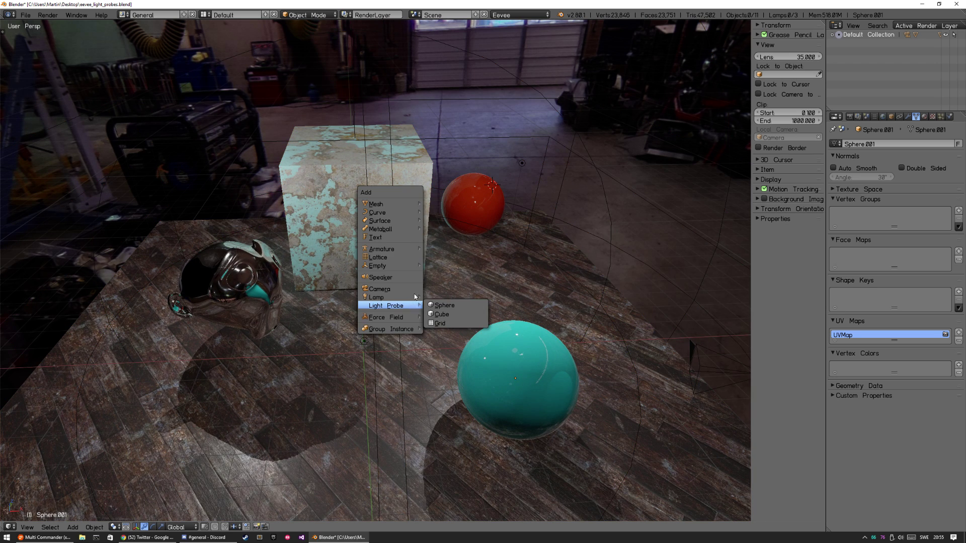
mouse_move(404, 207)
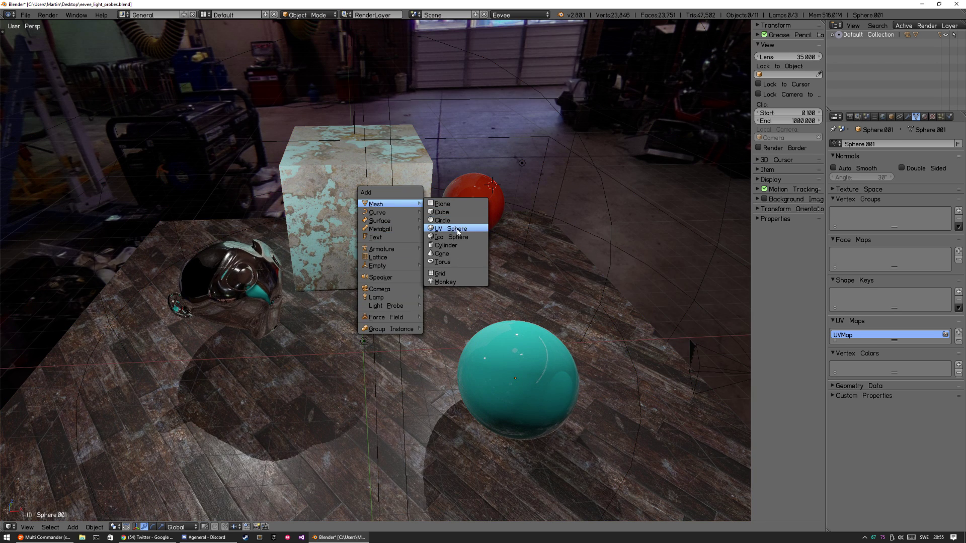
left_click(456, 230)
key("alt+g")
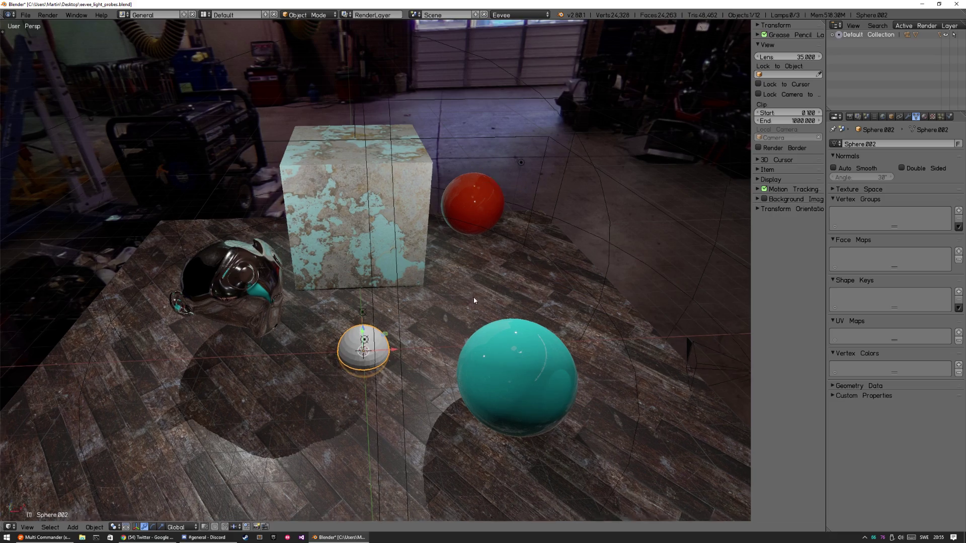
Step: Center the 3D cursor, raise the new UV sphere above the floor and scale it up
key("shift+c")
left_click_drag(377, 214, 376, 147)
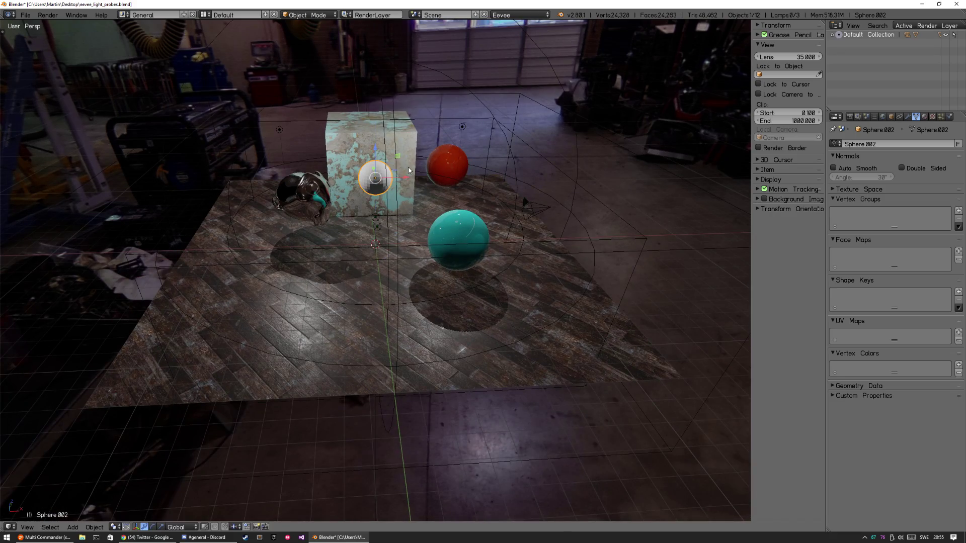
key("s")
left_click(409, 168)
Step: Move the enlarged UV sphere away from the cube to the floor's edge beside the teal sphere
scroll(470, 232, "up", 3)
middle_click_drag(506, 232, 453, 311)
left_click_drag(301, 286, 235, 313)
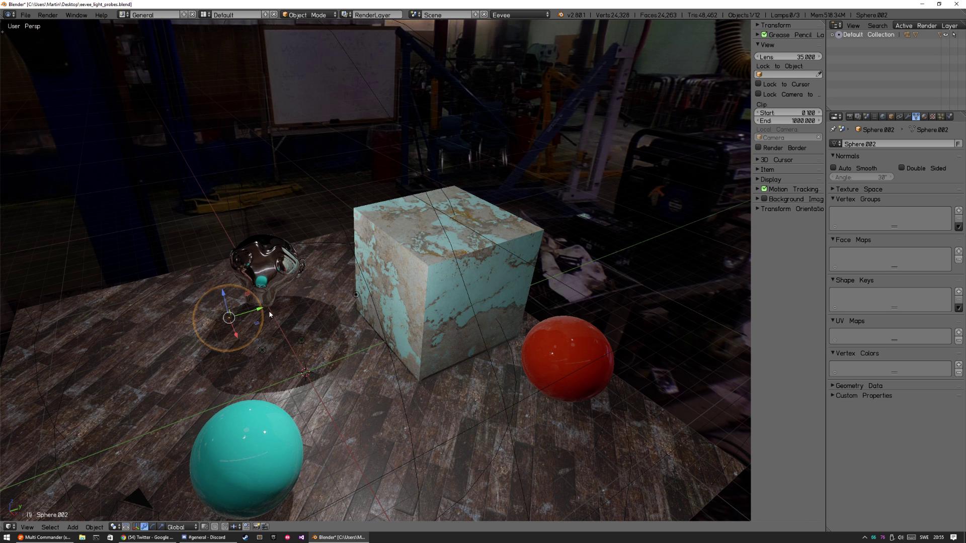
key("ctrl+shift+z")
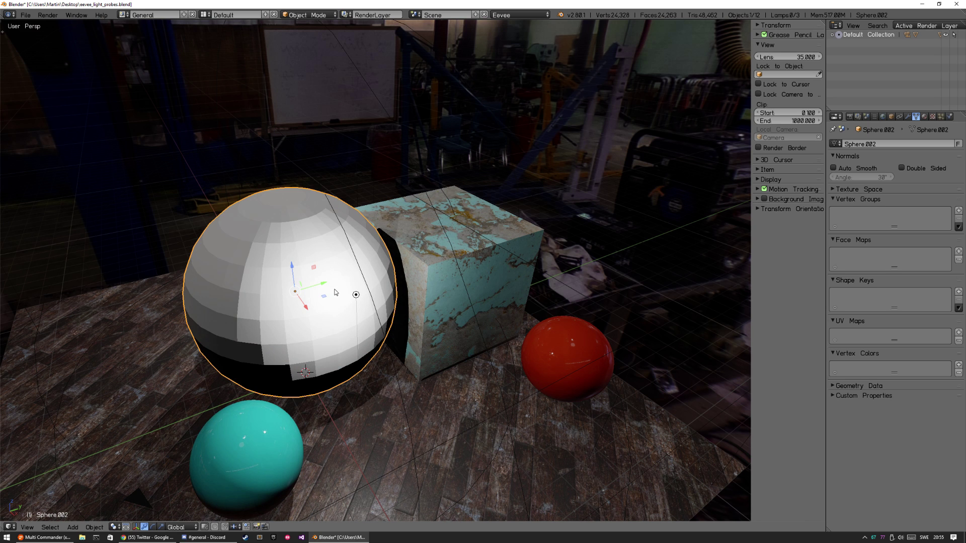
left_click_drag(324, 285, 176, 331)
scroll(273, 367, "down", 3)
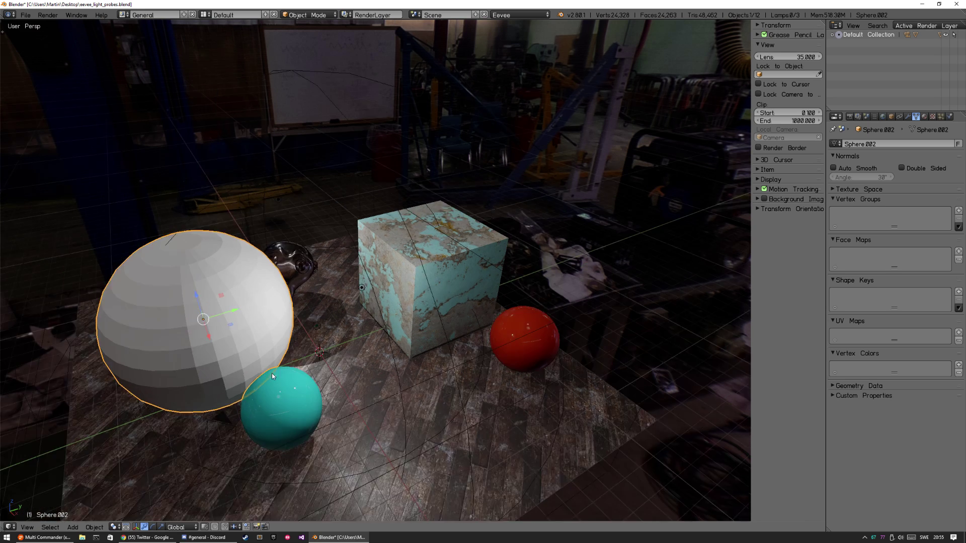
middle_click_drag(293, 381, 314, 324)
left_click_drag(305, 321, 258, 368)
scroll(321, 368, "down", 2)
mouse_move(335, 368)
middle_mouse_down()
mouse_move(348, 352)
mouse_move(330, 362)
middle_mouse_up()
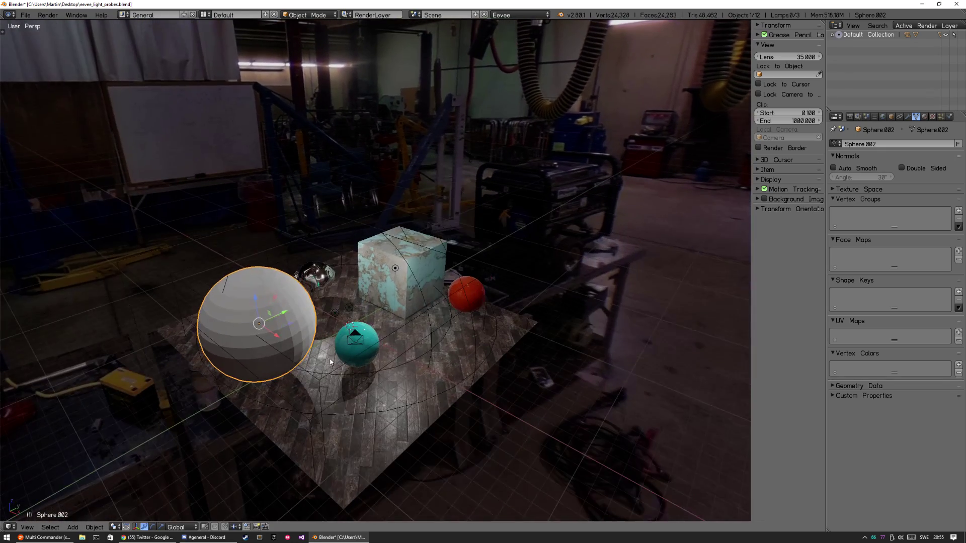
Step: Add a Hair particle system to the large sphere with a hair length of 1
left_click(941, 116)
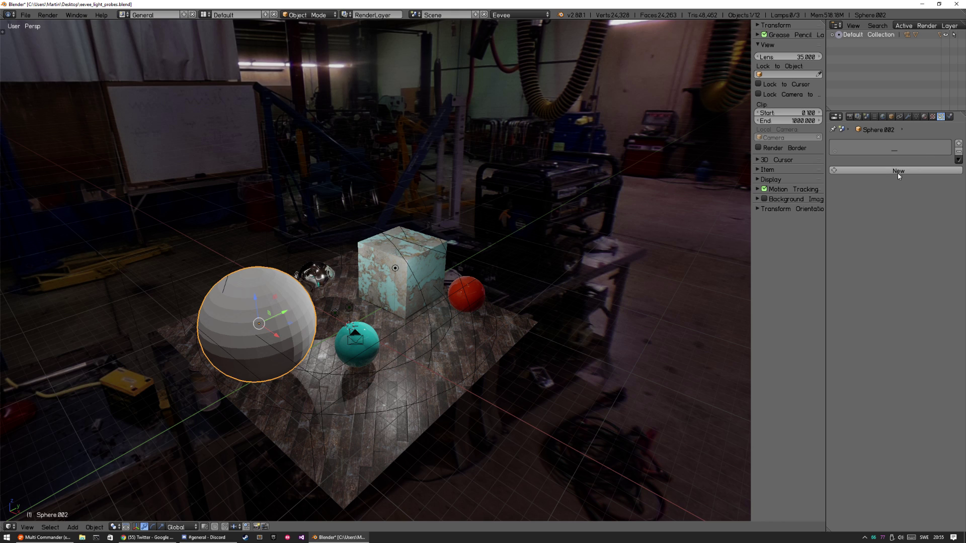
left_click(898, 173)
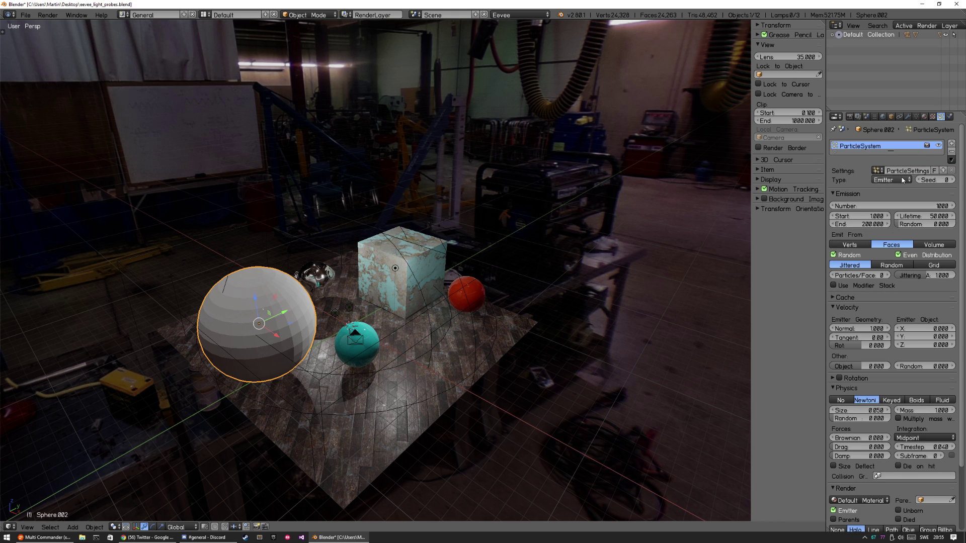
left_click(893, 179)
left_click(894, 163)
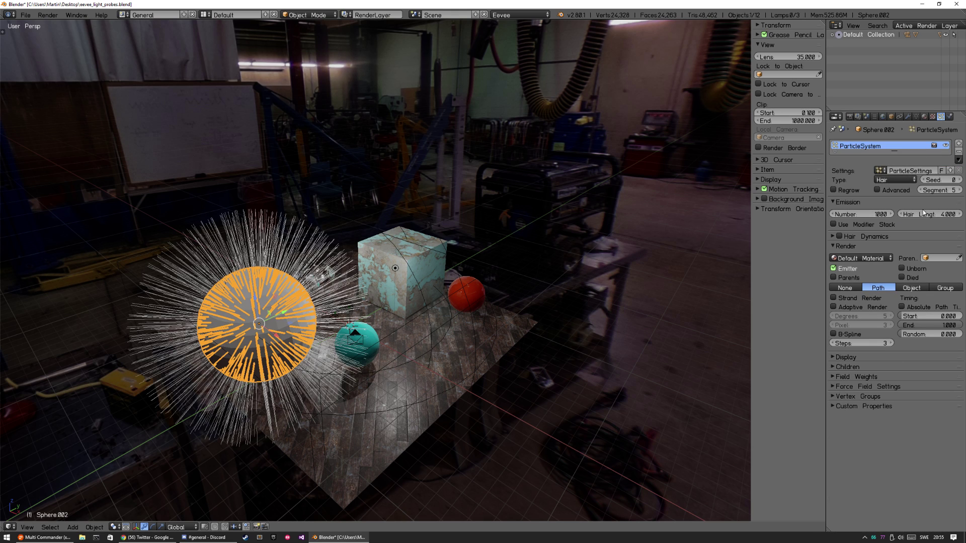
type("1")
key("Return")
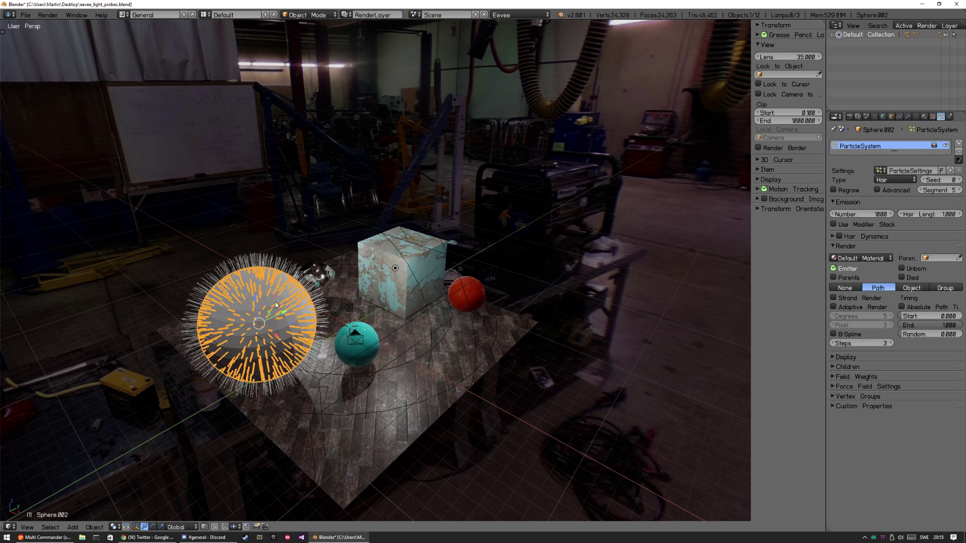
Step: Shade the large sphere smooth and inspect its hair strands with nothing selected
key("z")
key("Tab")
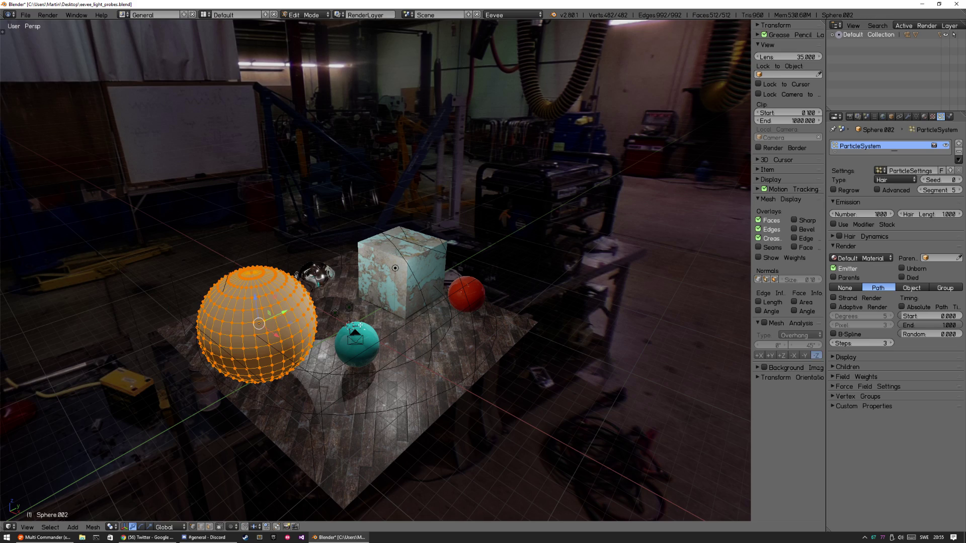
key("Tab")
key("a")
scroll(305, 354, "up", 4)
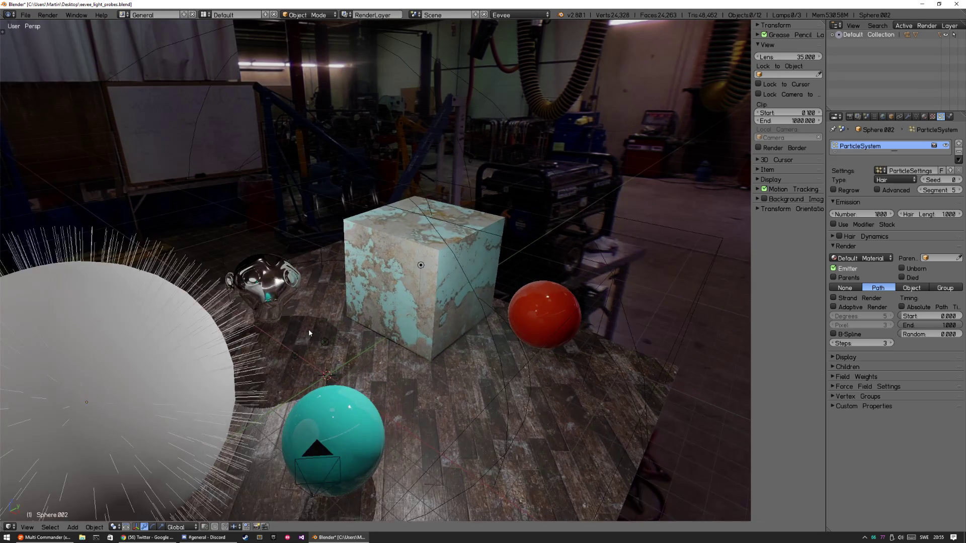
middle_click_drag(309, 329, 504, 276, "shift")
scroll(409, 280, "down", 2)
Step: Set the hair particle number on the large sphere to 5000
right_click(411, 280)
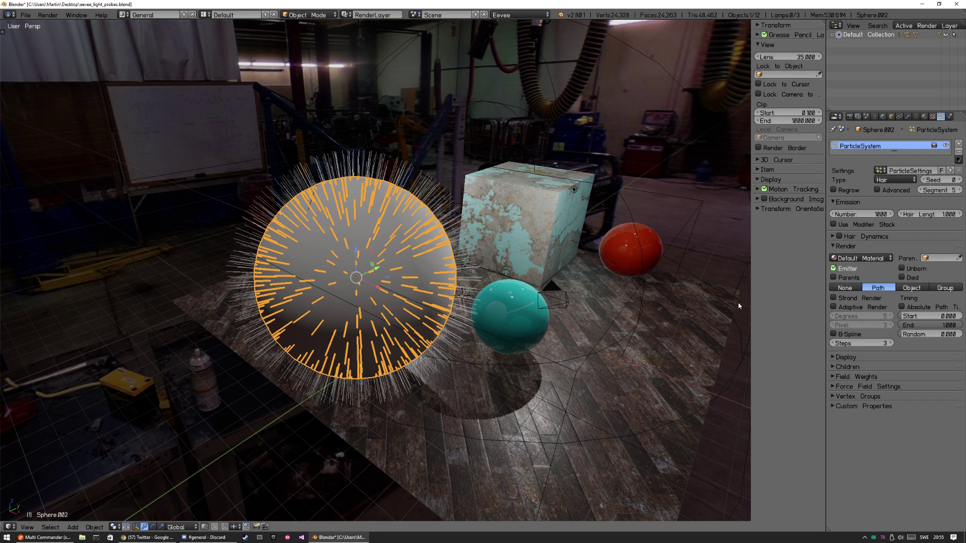
left_click(866, 215)
type("500")
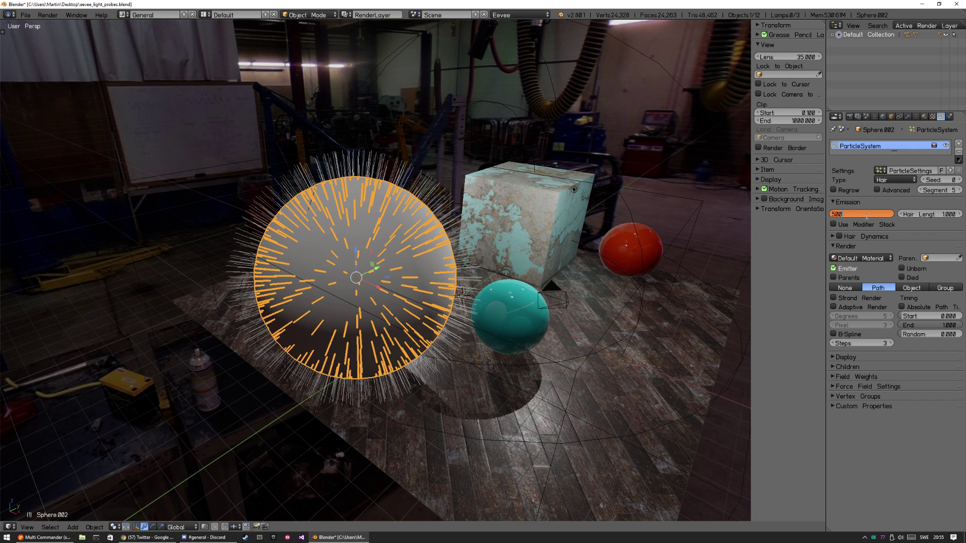
type("0")
key("Return")
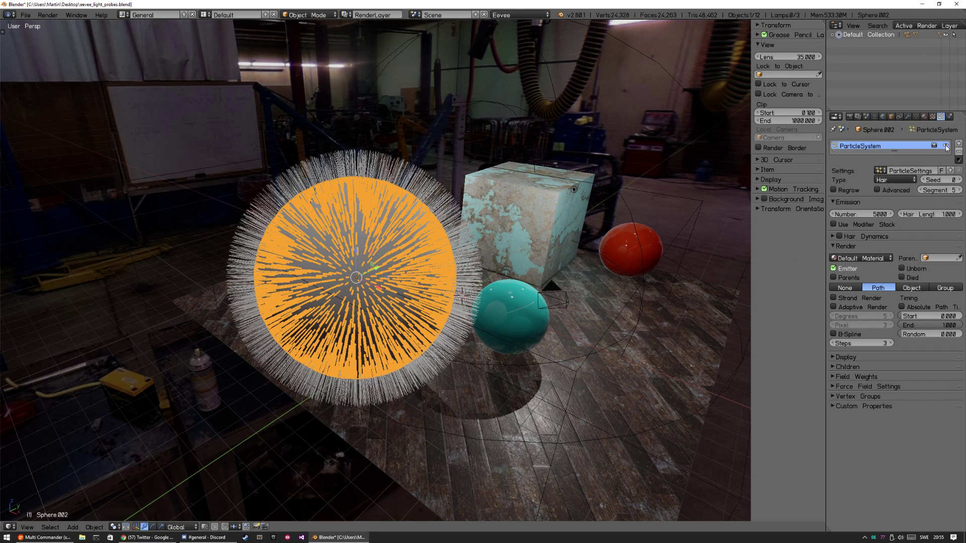
Step: Create a new material for the large sphere and make its base color bright green
left_click(924, 116)
left_click(889, 171)
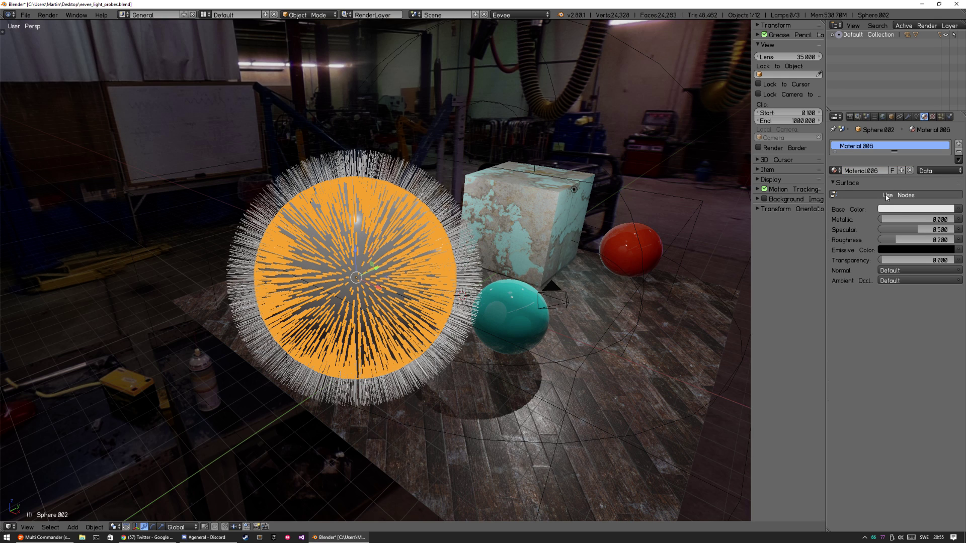
left_click(899, 210)
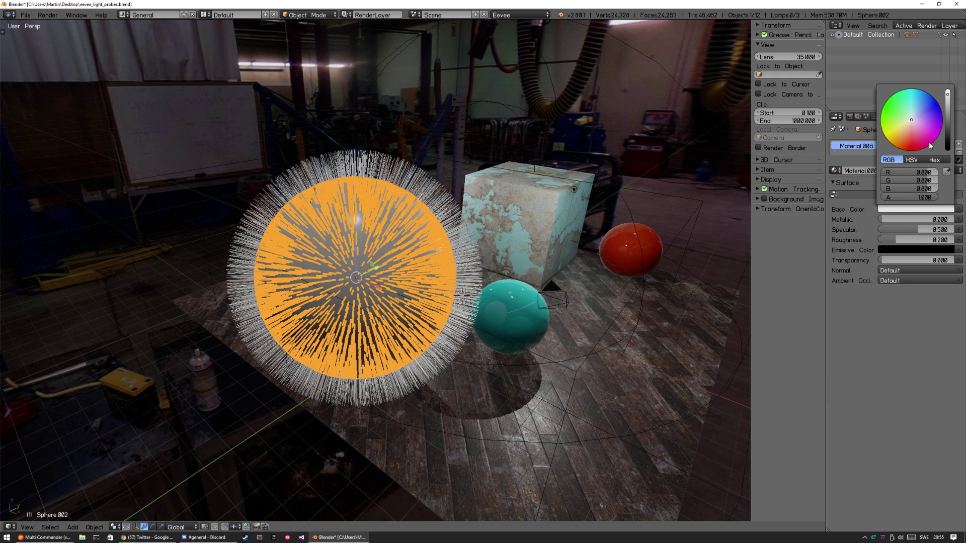
left_click_drag(919, 114, 890, 117)
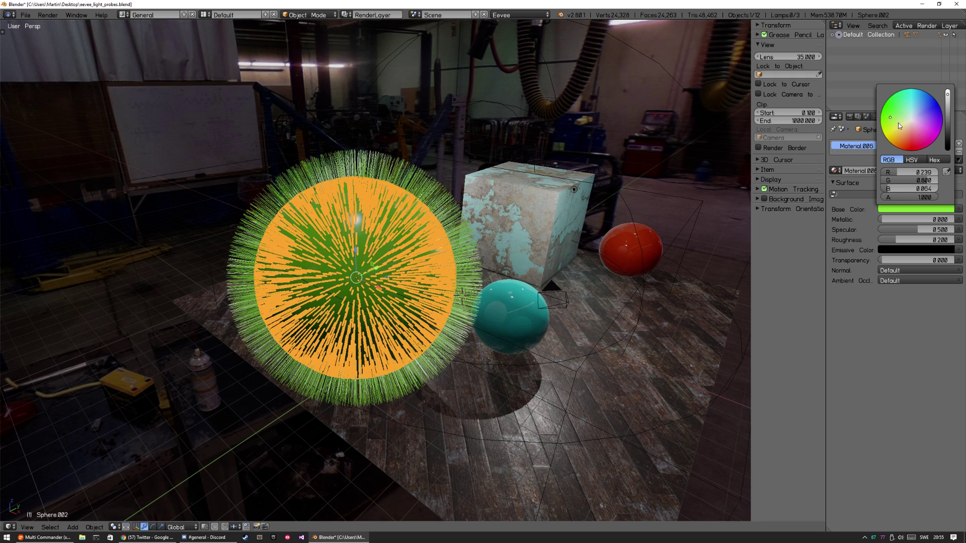
Step: Set the green material's specular to 0.2 and view the hair with nothing selected
left_click(916, 227)
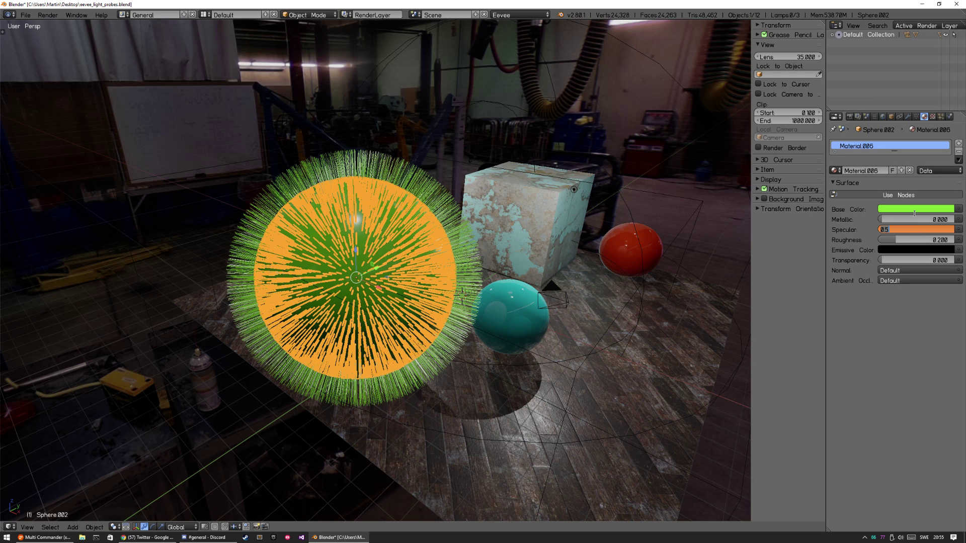
type("0.2")
key("Return")
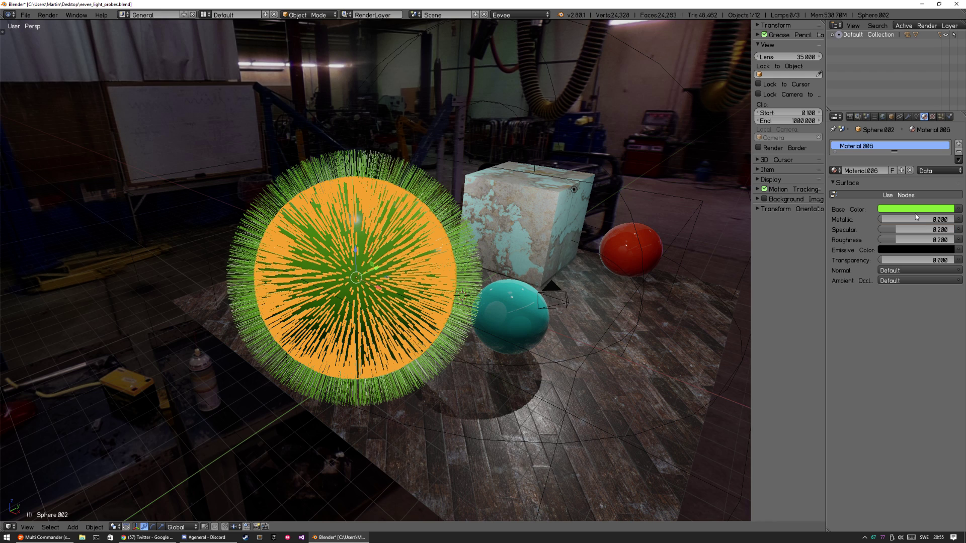
key("a")
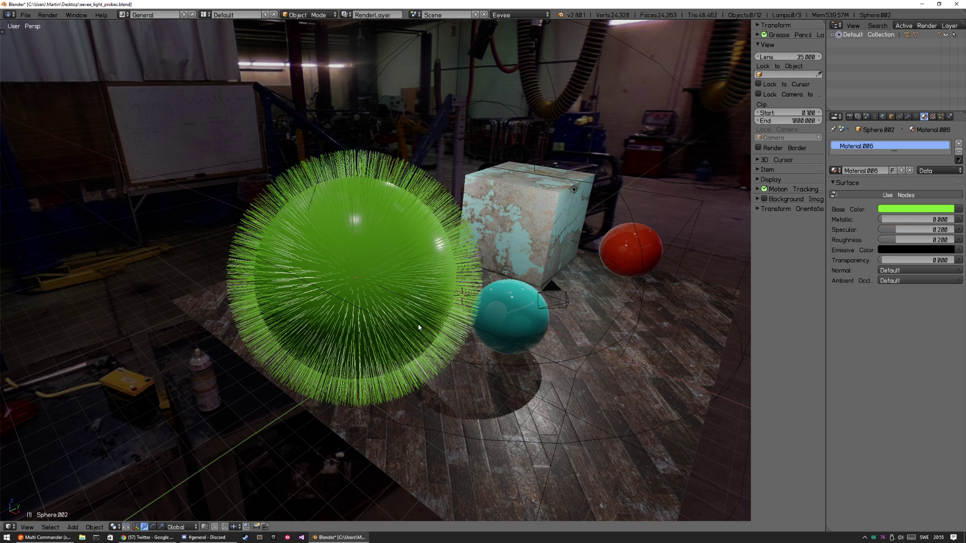
Step: Change the large sphere's base color to a dark golden brown and view it with nothing selected
right_click(409, 318)
left_click(905, 210)
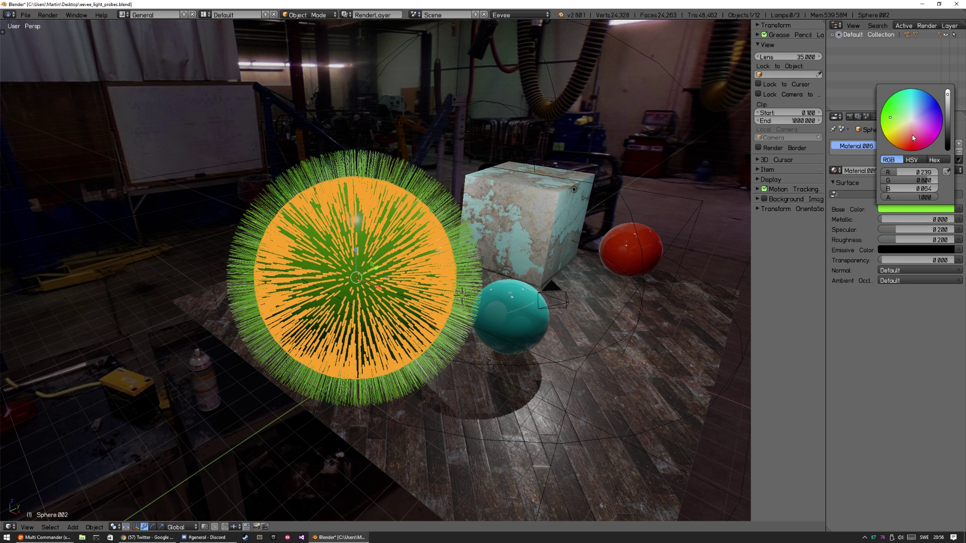
mouse_move(904, 145)
left_mouse_down()
mouse_move(903, 135)
mouse_move(950, 133)
left_mouse_up()
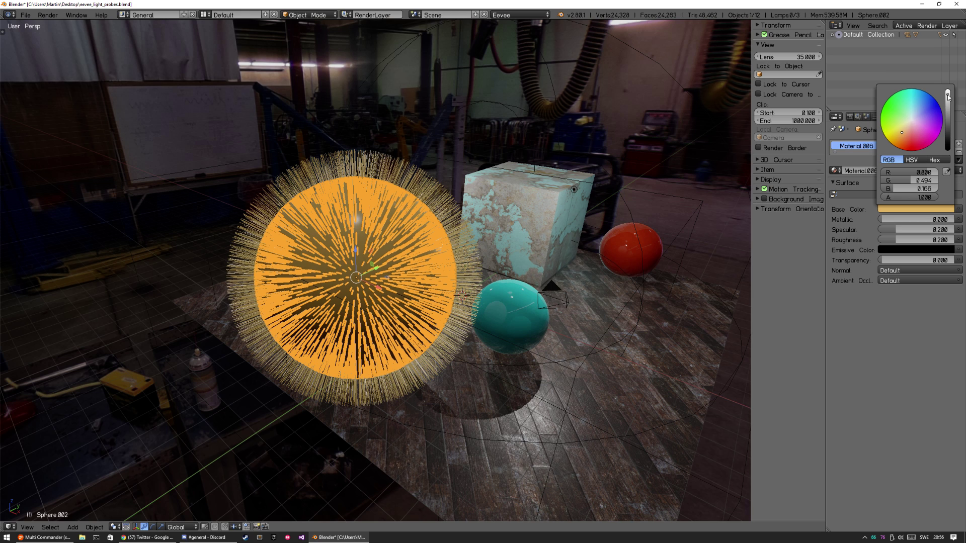
left_click_drag(949, 115, 950, 126)
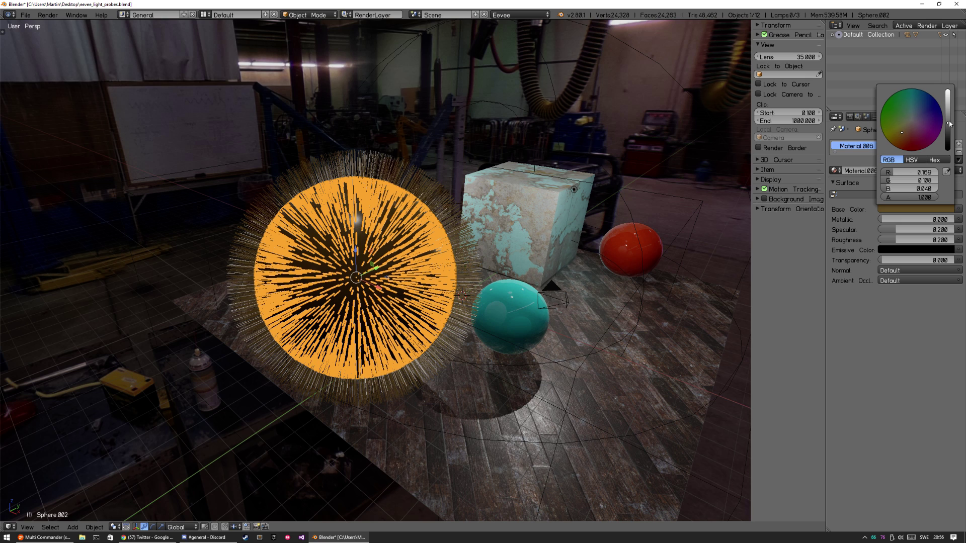
key("a")
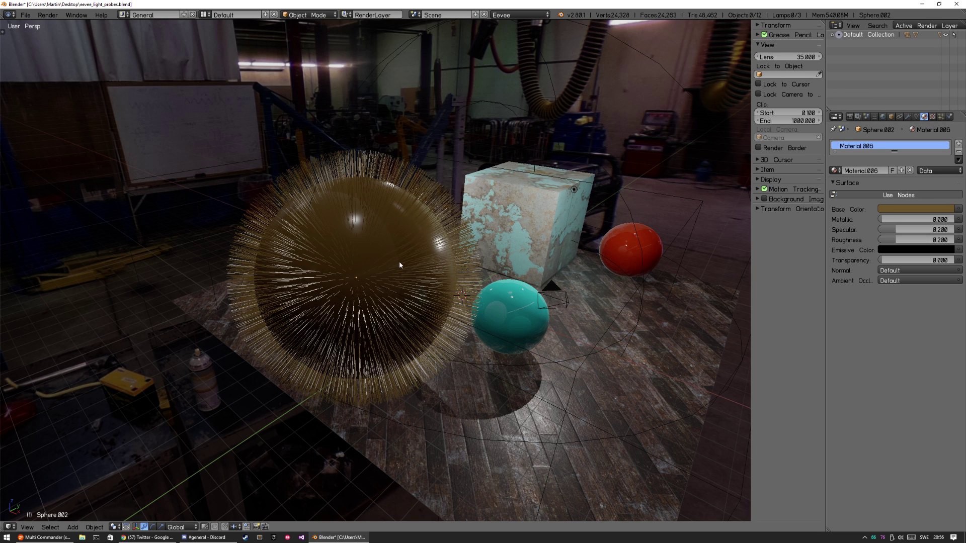
Step: Enable Interpolated children for the large sphere's hair particle system
right_click(405, 275)
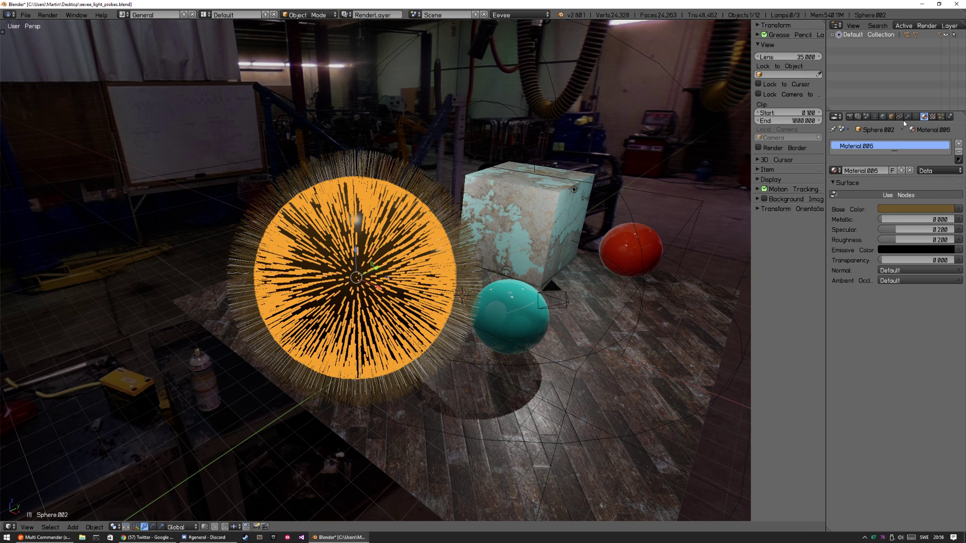
left_click(941, 117)
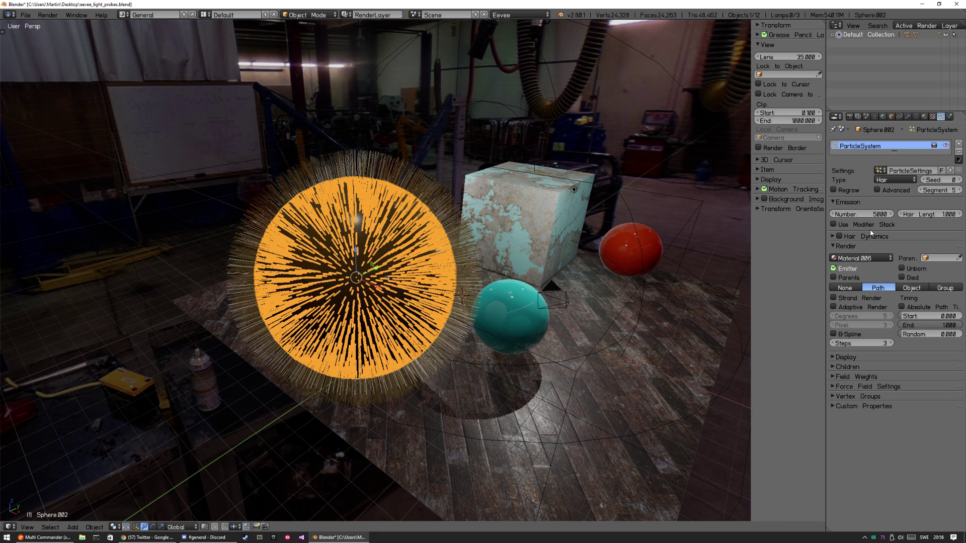
left_click(855, 357)
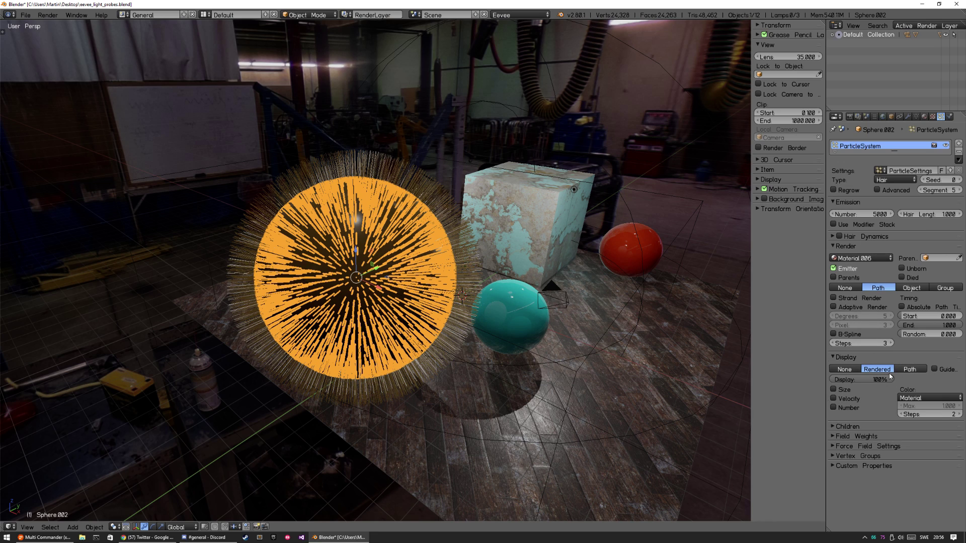
left_click(855, 357)
left_click(856, 367)
left_click(934, 379)
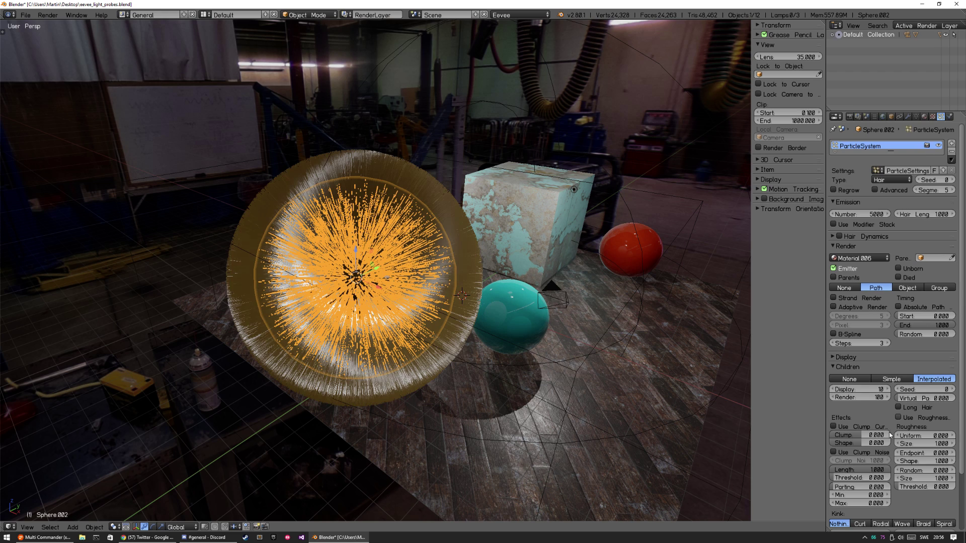
Step: Set the displayed child hairs to 100 and inspect the dense fur from another angle with nothing selected
left_click(858, 389)
type("+")
key("Return")
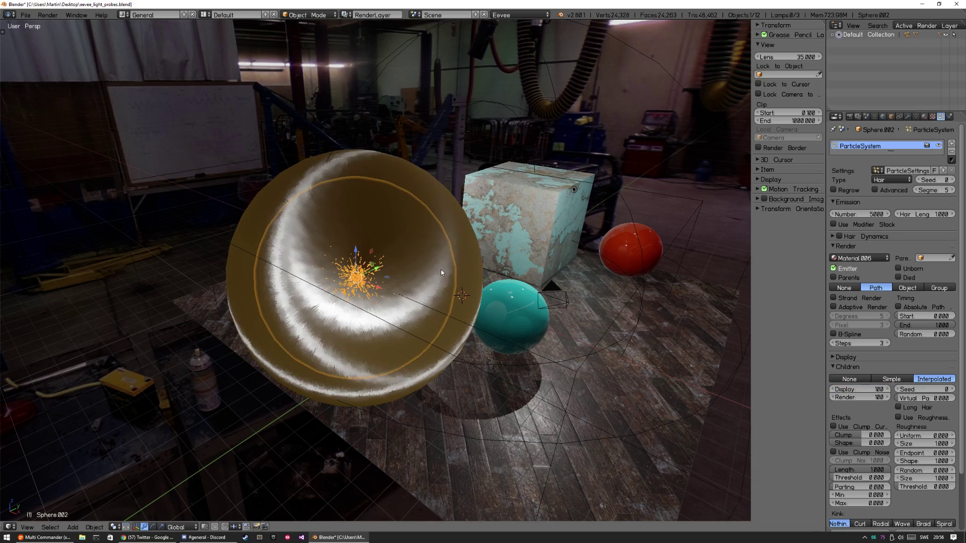
key("a")
middle_click_drag(438, 319, 559, 292)
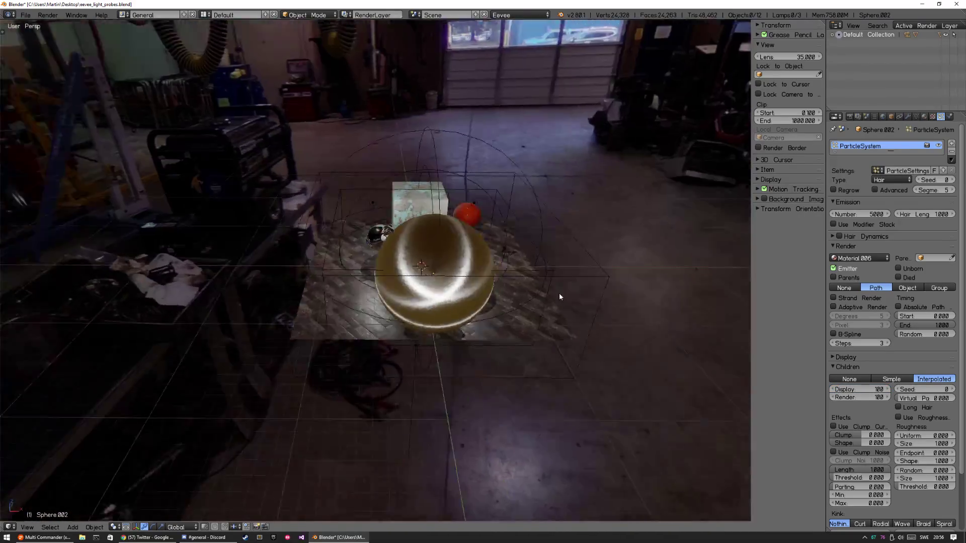
scroll(559, 293, "up", 5)
Step: Test viewport responsiveness by moving the furry sphere temporarily, cancelling the move, and playing and stopping the animation
right_click(436, 322)
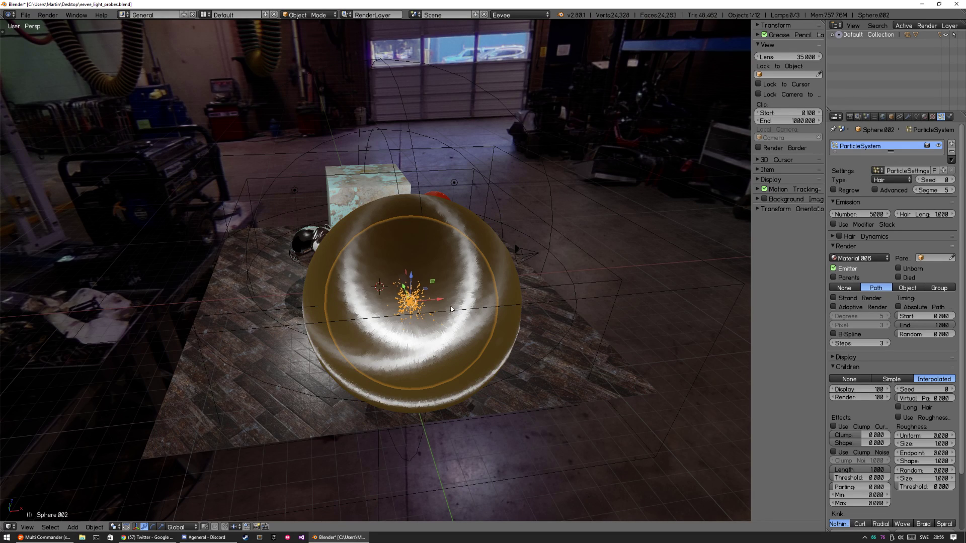
key("g")
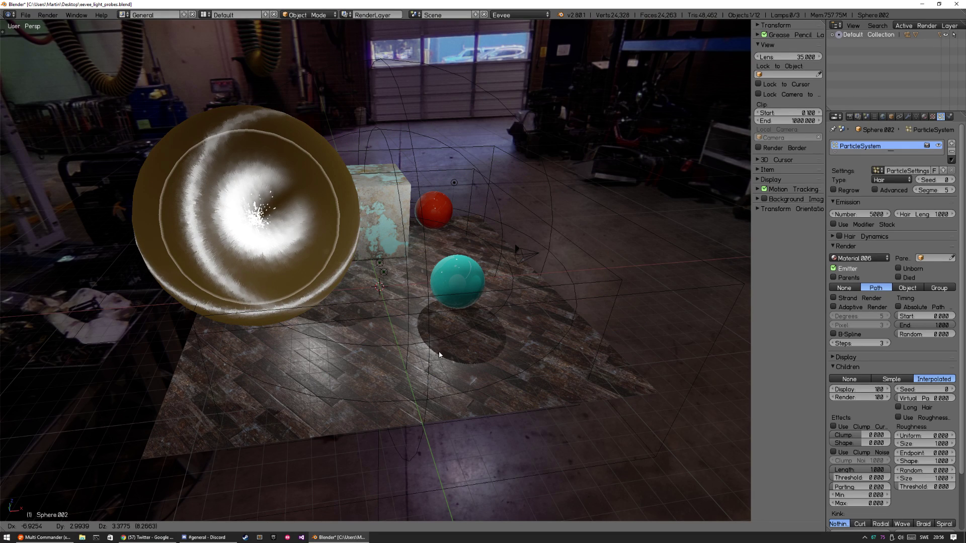
key("Escape")
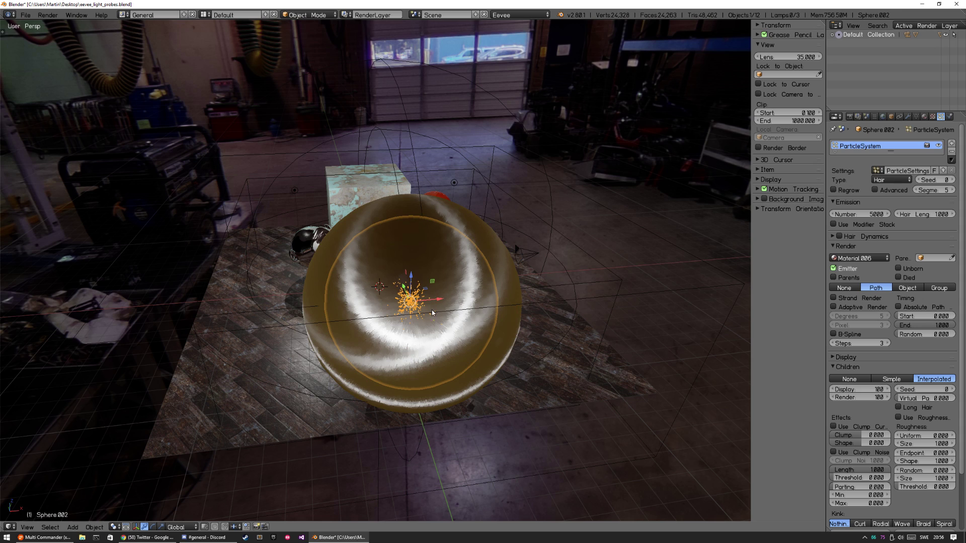
key("alt+a")
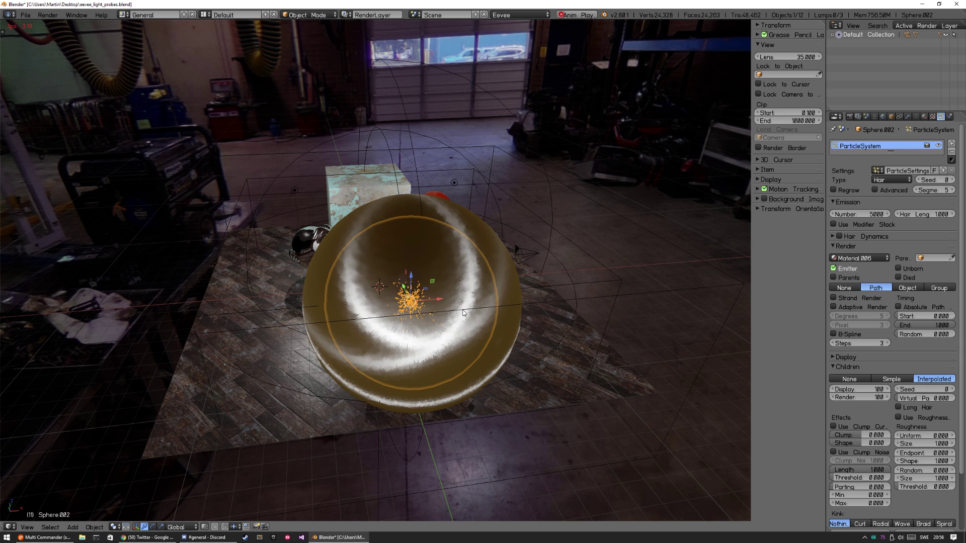
key("alt+a")
scroll(547, 272, "down", 4)
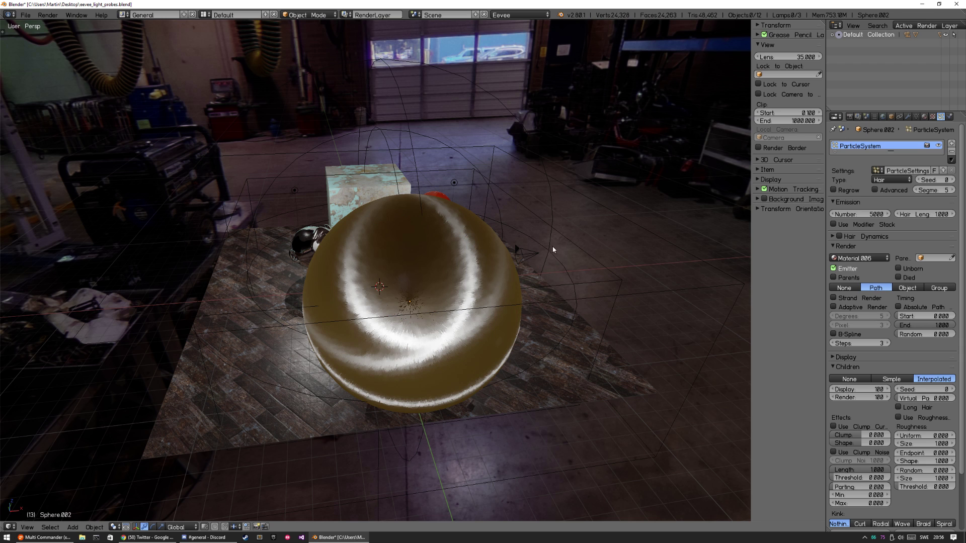
Step: Try moving the furry sphere away from the floor plane and cancel the move
middle_click_drag(511, 301, 400, 310)
right_click(397, 308)
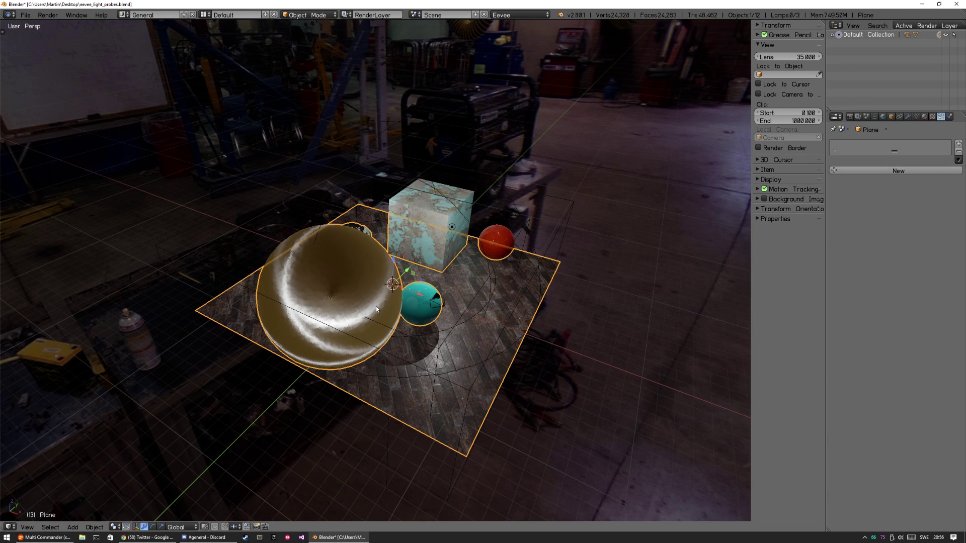
right_click(376, 309)
key("g")
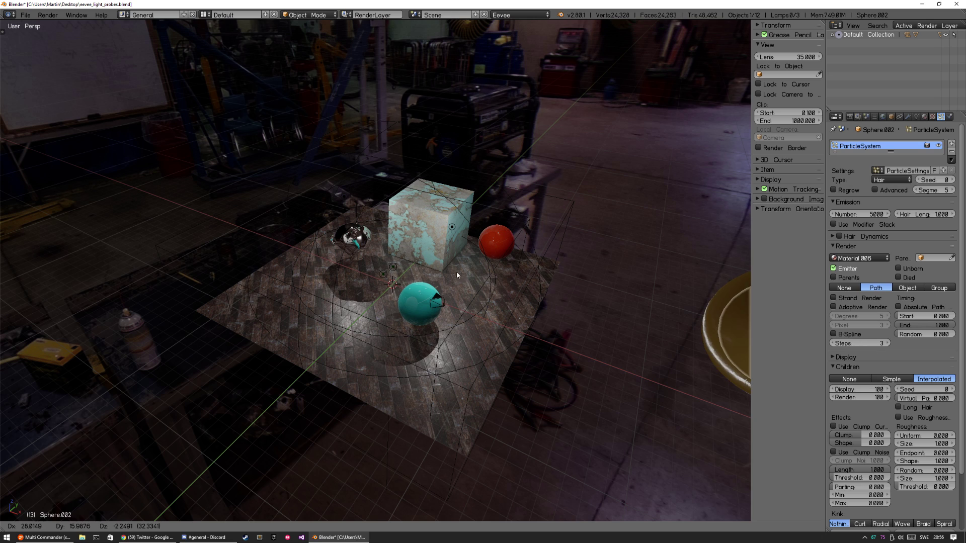
key("Escape")
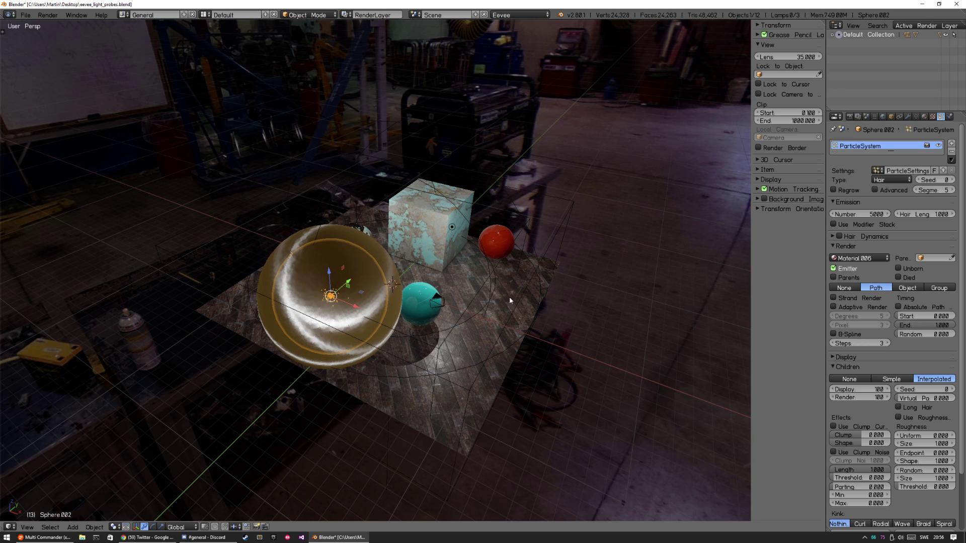
Step: Set the displayed child hairs to 2 and play the animation briefly to check playback speed
left_click(859, 389)
type("2")
key("Return")
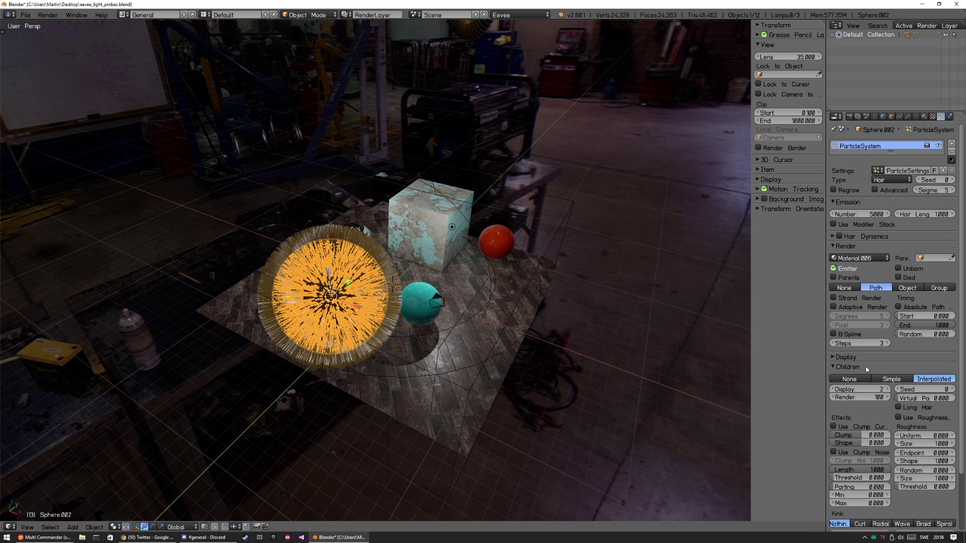
key("alt+a")
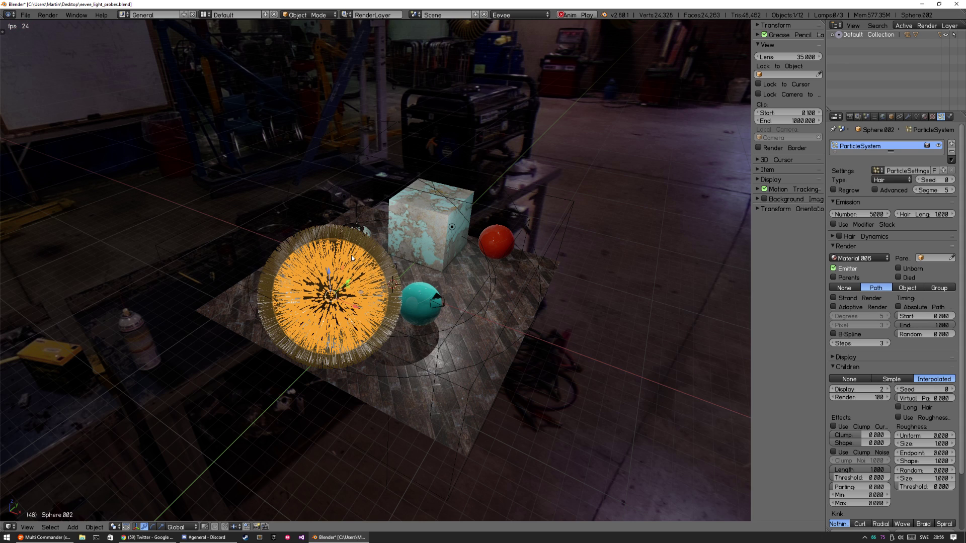
key("alt+a")
Step: Set the displayed child hairs back to 100 and inspect the fur up close and from a distance
left_click(859, 389)
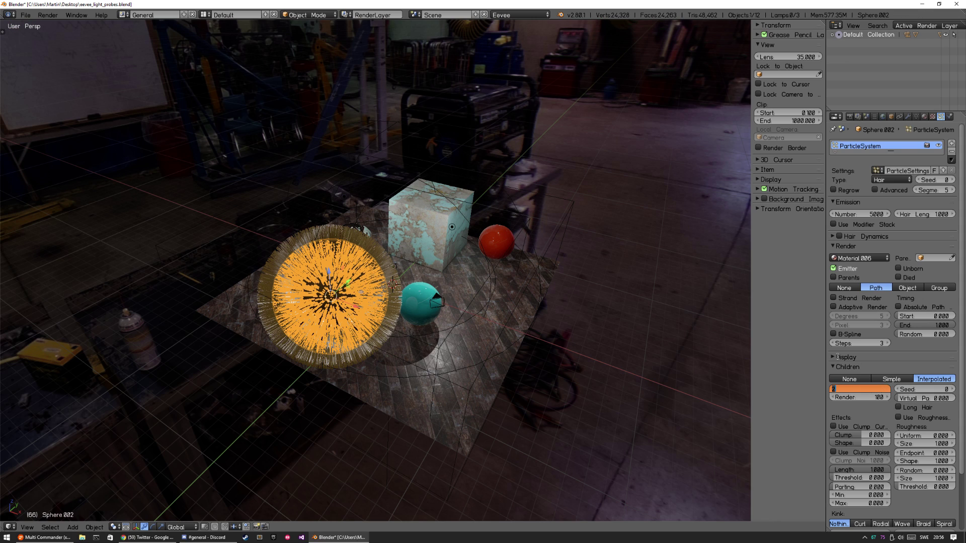
type("100")
key("Return")
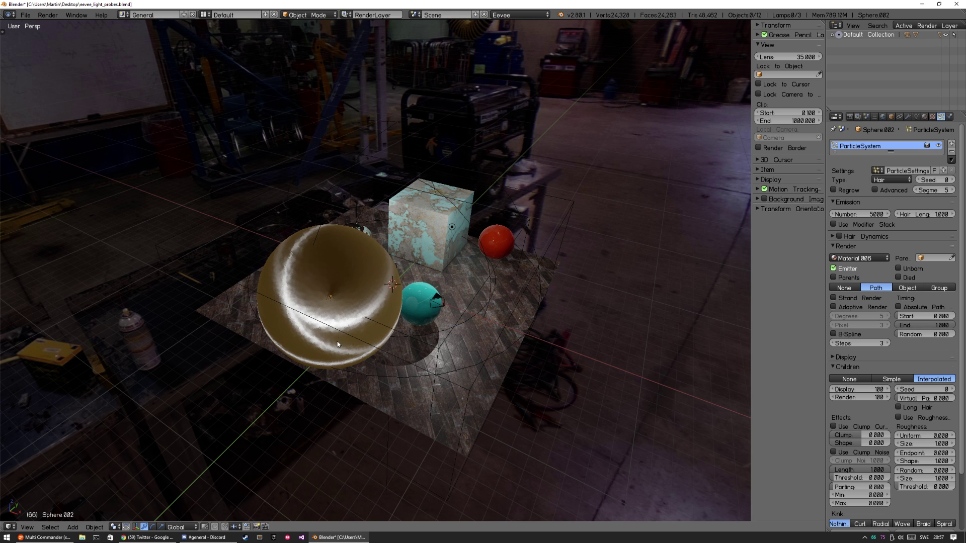
scroll(352, 337, "up", 4)
right_click(369, 388)
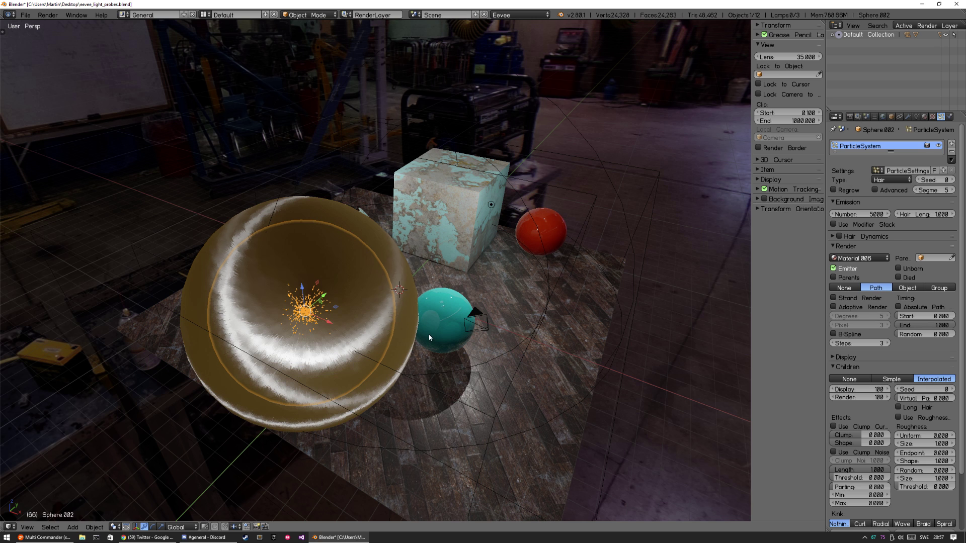
key("a")
scroll(433, 318, "down", 2)
middle_click_drag(433, 313, 407, 330)
Step: Set the child hairs' uniform roughness to 0.2 and reduce the displayed child hairs to 2
right_click(394, 328)
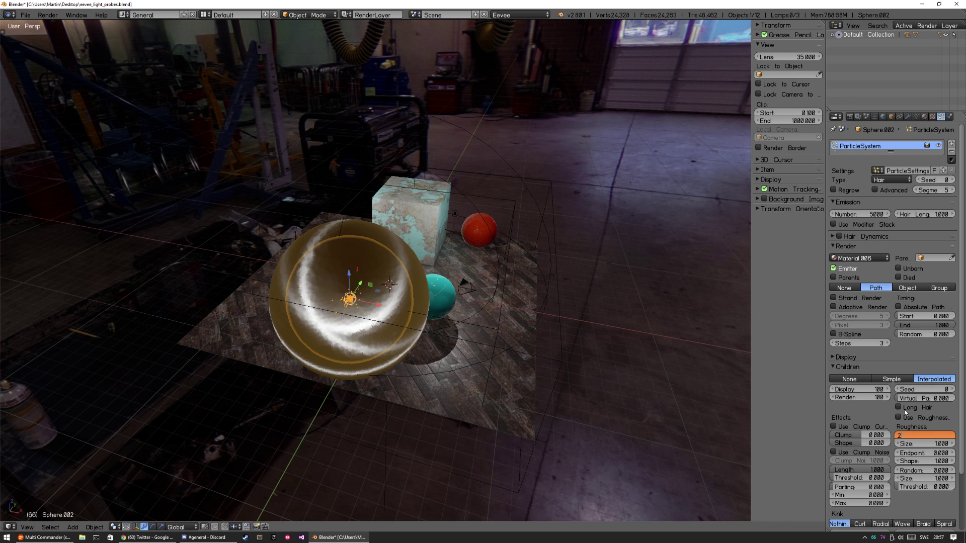
left_click(860, 389)
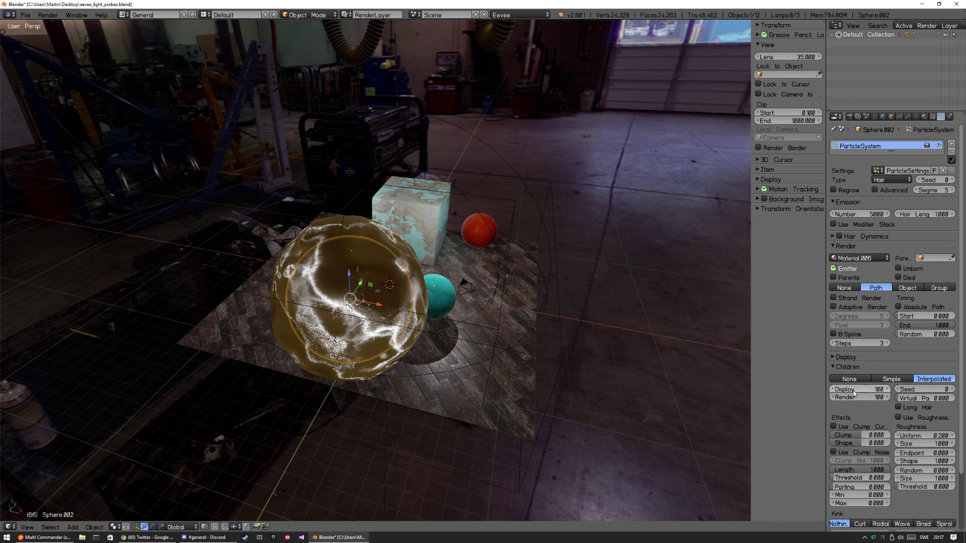
type("2")
key("Return")
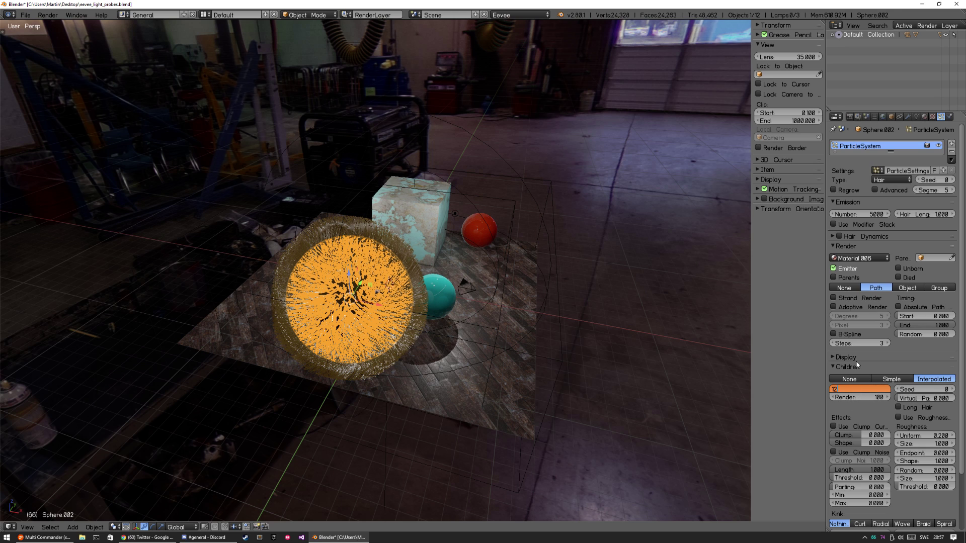
Step: Set the displayed child hairs to 12, endpoint roughness to 0.011, random roughness to 0.078, uniform roughness to 0.247 and parting to 0.255
key("Return")
left_click_drag(920, 454, 930, 471)
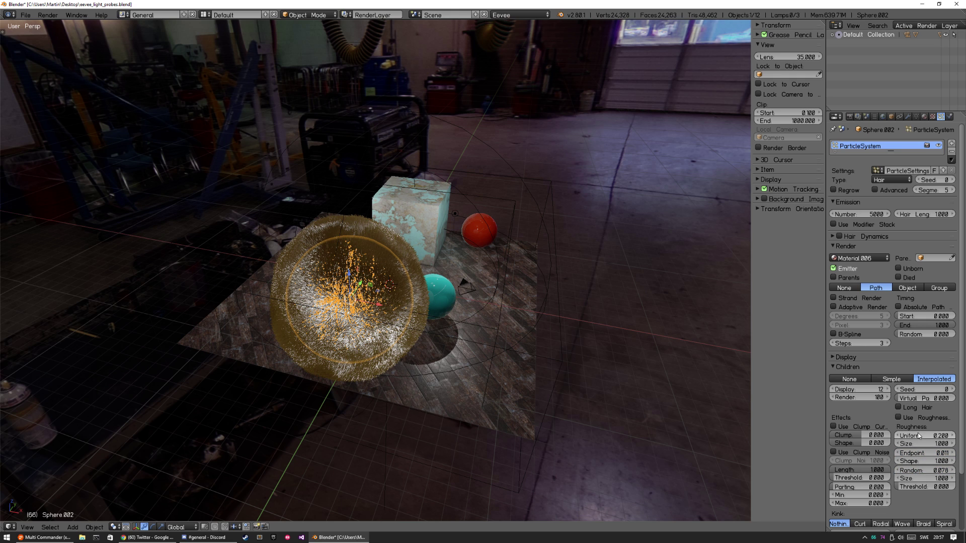
left_click_drag(928, 437, 932, 437)
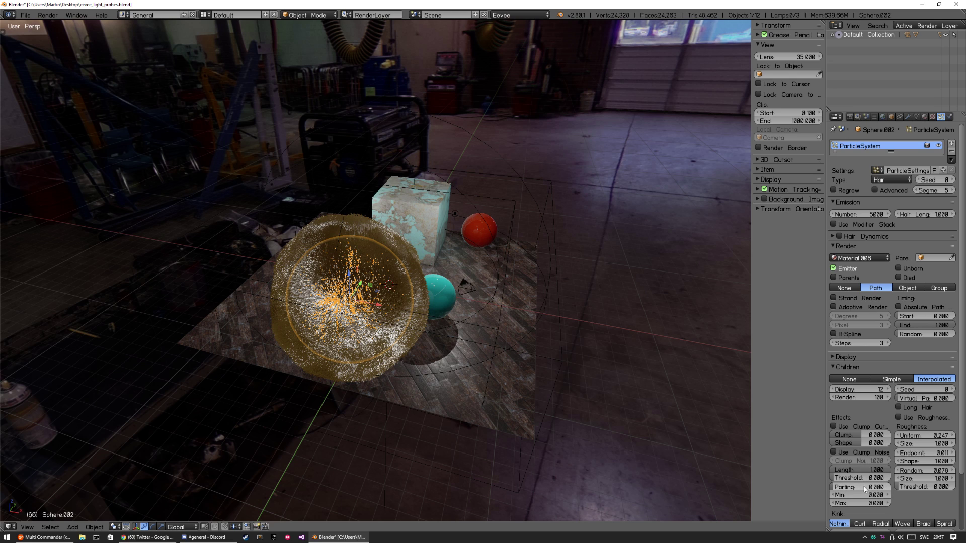
left_click_drag(858, 486, 877, 487)
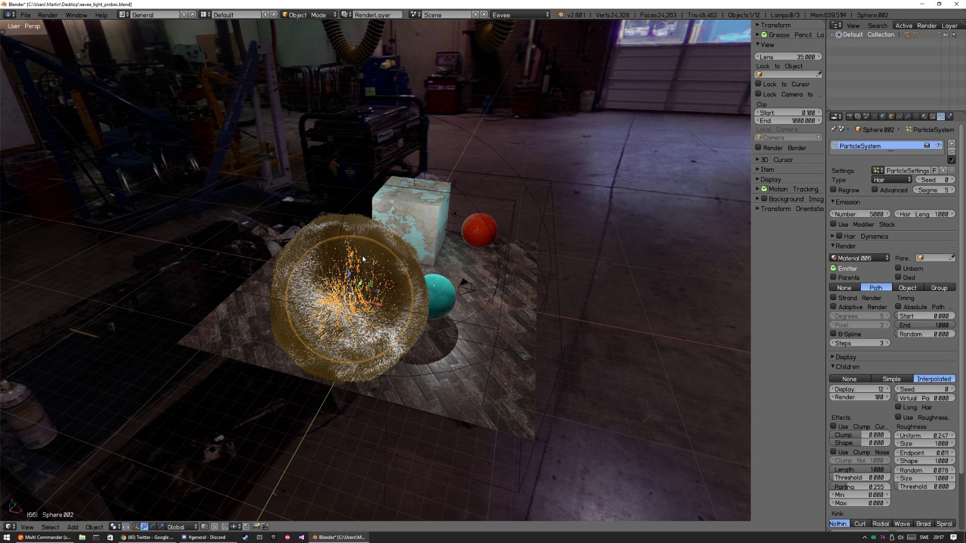
Step: Raise the displayed child hairs of the large sphere to 100
key("a")
left_click(376, 296)
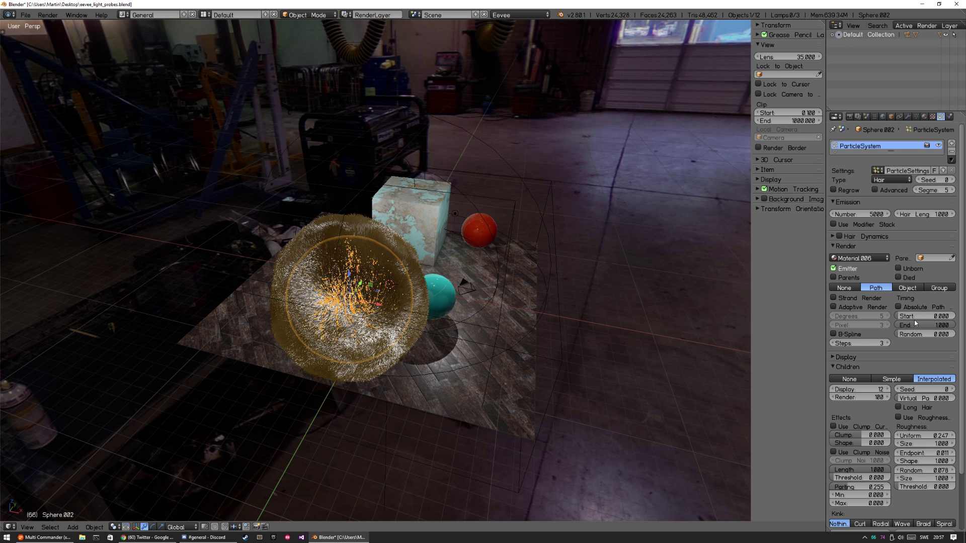
left_click(868, 390)
type("1")
key("Return")
Step: Examine the dense fur's clumps and highlights up close and from a distance, with and without the selection outline
scroll(432, 307, "up", 5)
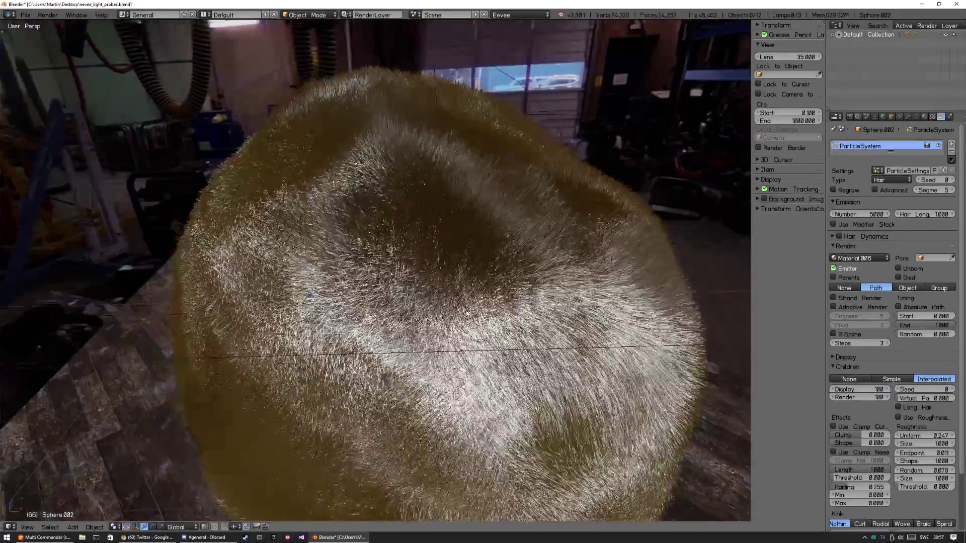
middle_click_drag(467, 313, 448, 342)
scroll(483, 316, "down", 5)
right_click(448, 340)
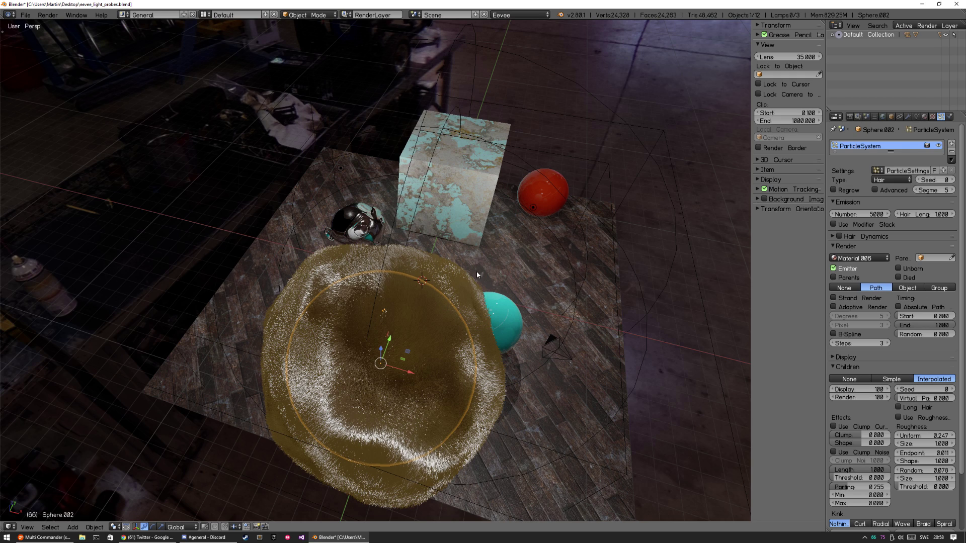
middle_click_drag(530, 367, 486, 327)
key("a")
scroll(530, 302, "down", 2)
scroll(453, 331, "down", 2)
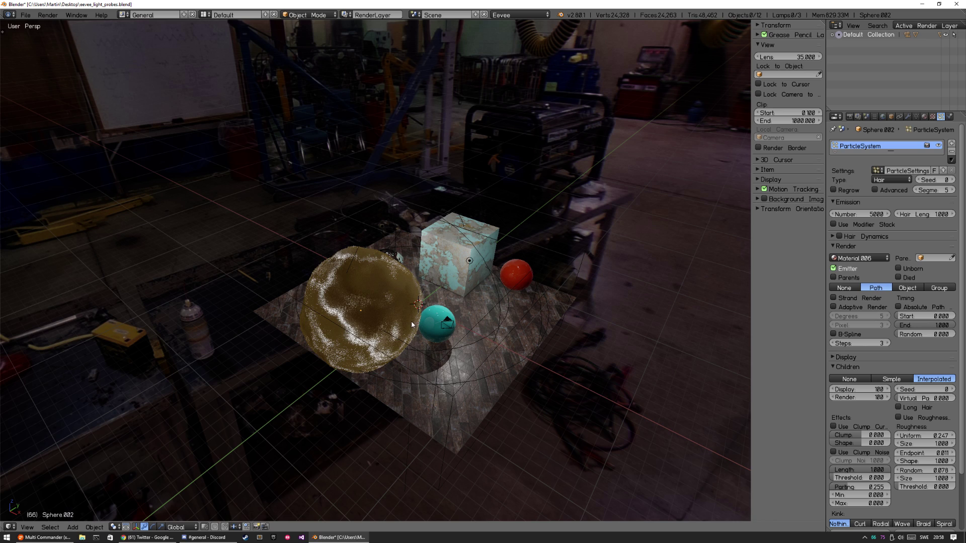
right_click(398, 316)
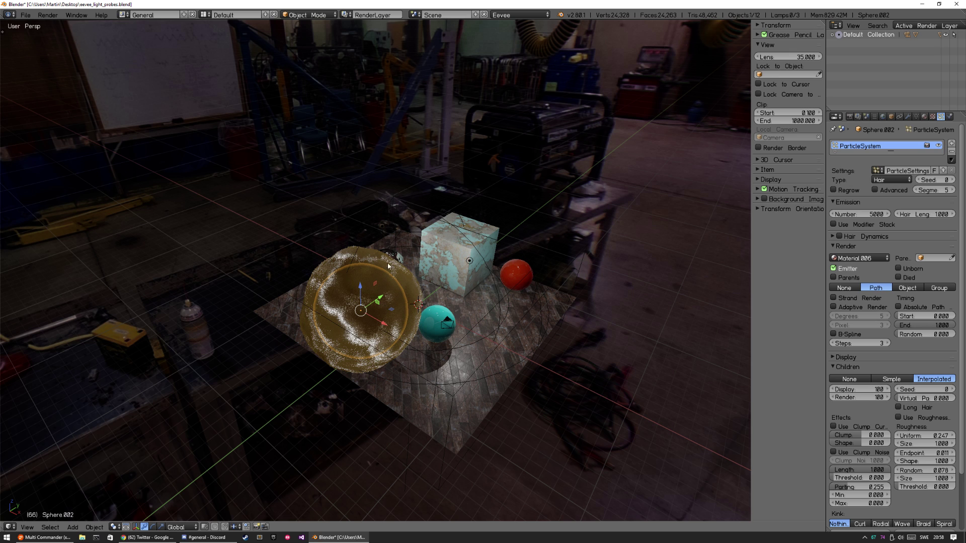
scroll(460, 349, "up", 3)
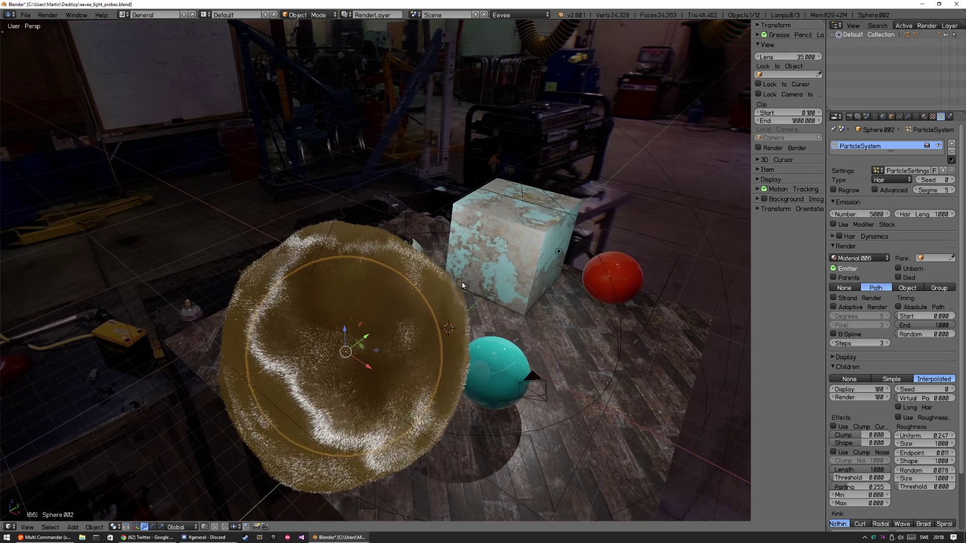
key("a")
scroll(477, 353, "up", 3)
middle_click_drag(492, 372, 432, 376)
Step: Try a roughness of 0.7 on the furry sphere's material, settle on 0.5 and deselect the sphere
right_click(432, 377)
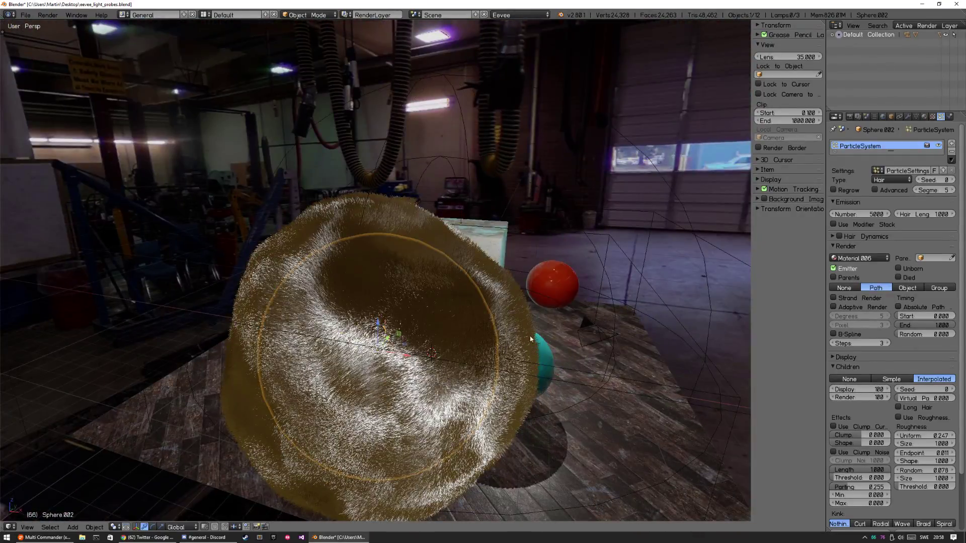
left_click(925, 116)
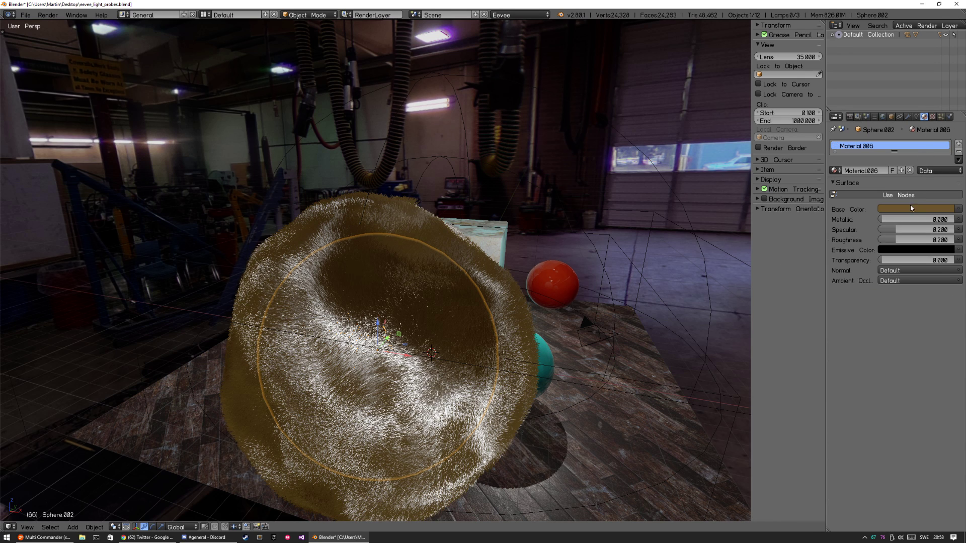
left_click(901, 239)
type("76")
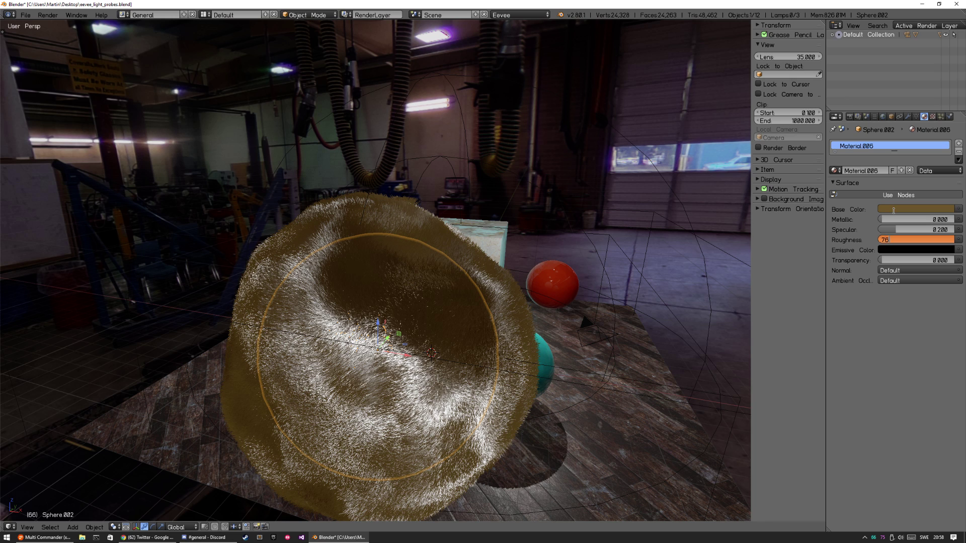
type("7")
key("Return")
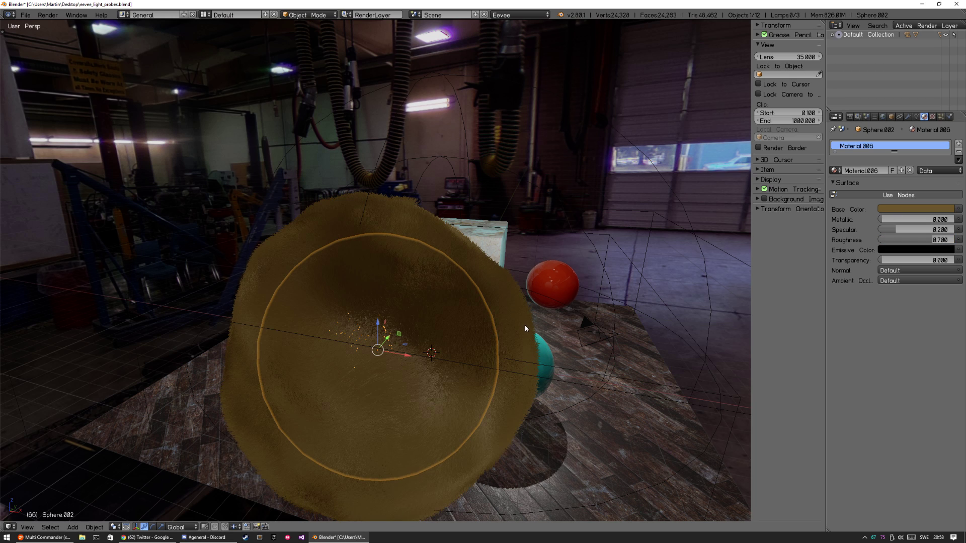
left_click(915, 239)
type("5")
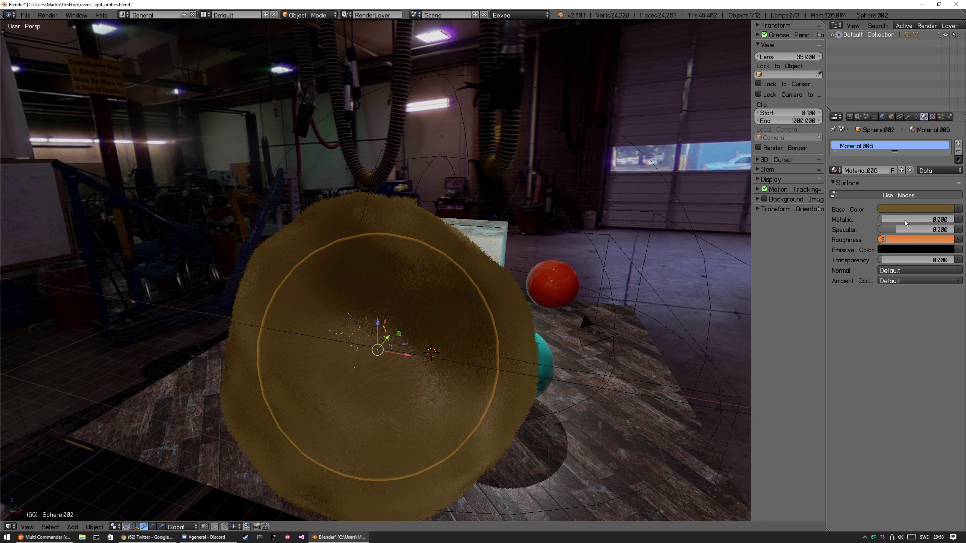
key("Return")
key("a")
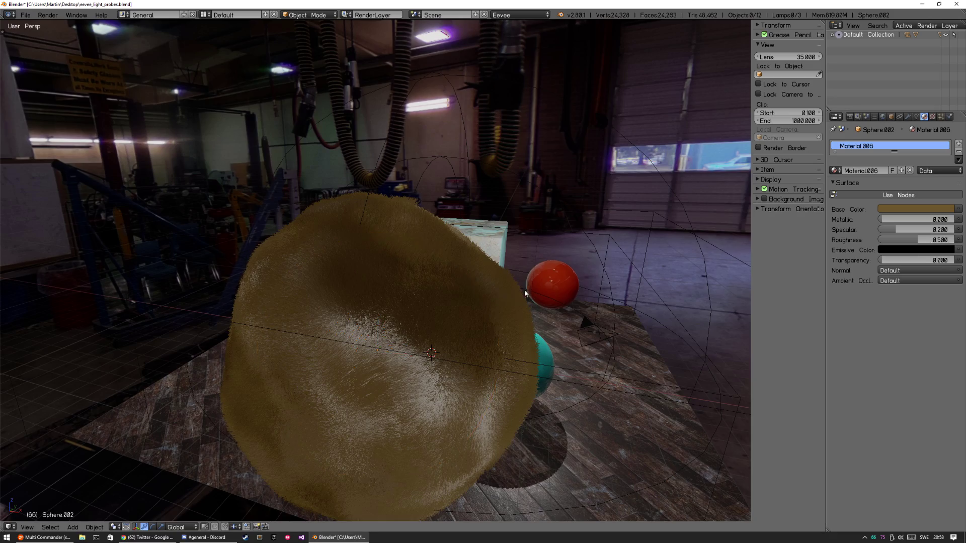
Step: Check the softened fur from other angles, try moving the furry sphere to the far side of the cube and cancel the move
scroll(523, 292, "down", 3)
middle_click_drag(480, 327, 459, 388)
scroll(442, 377, "up", 5)
scroll(460, 389, "down", 9)
middle_click_drag(483, 309, 446, 345)
left_click(363, 291)
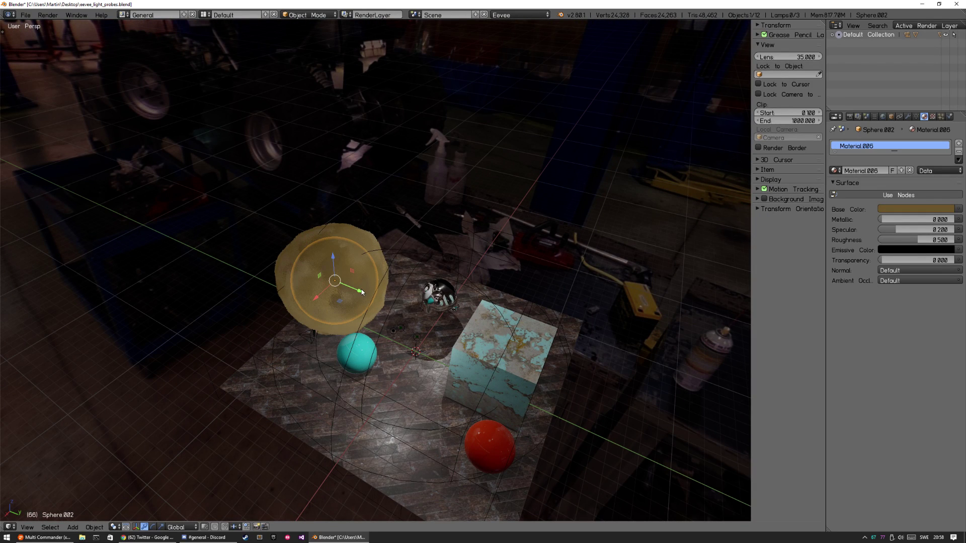
key("g")
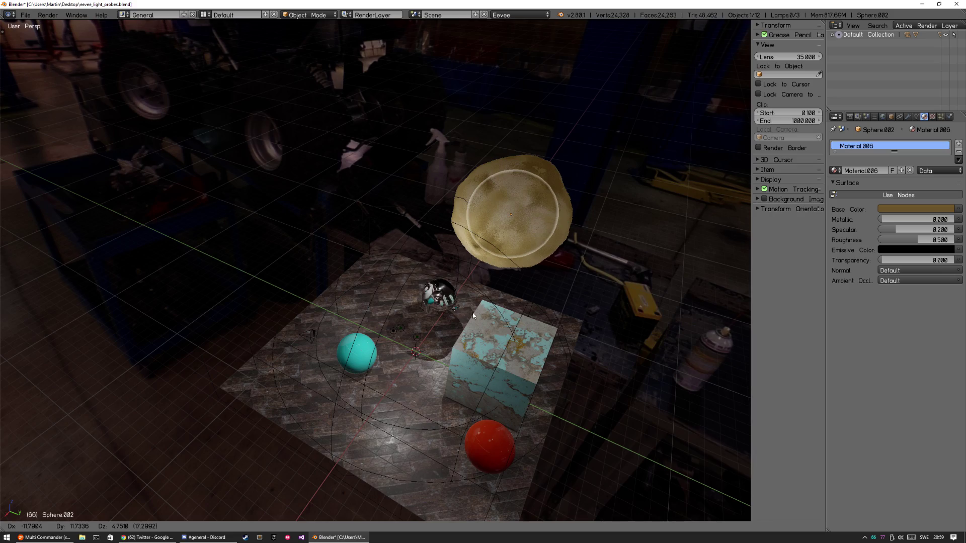
right_click(489, 343)
key("a")
middle_click_drag(409, 349, 499, 326)
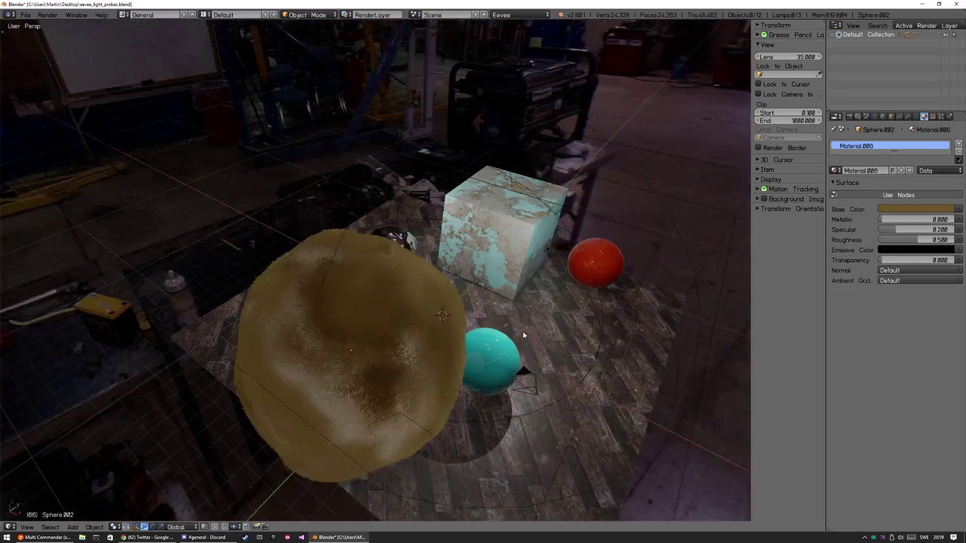